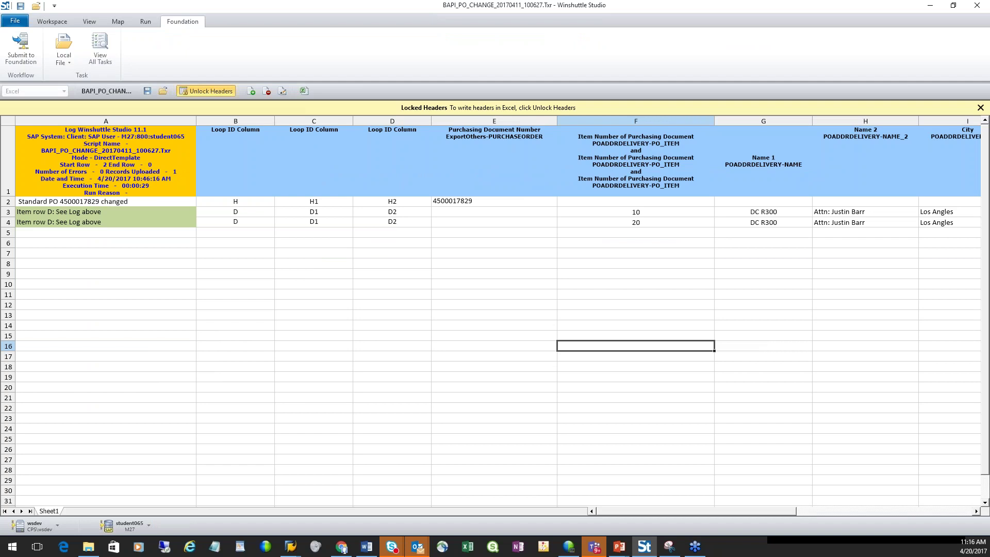
Step: Open the recent script ME21N_20170410_165532.Txr and clear the log entries in column A, rows 2 to 5
click(13, 23)
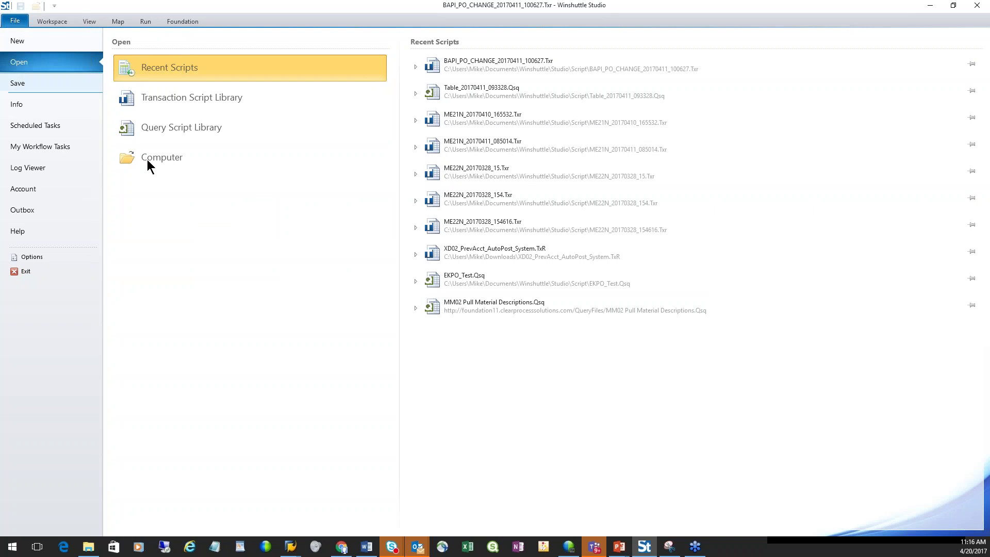
click(439, 119)
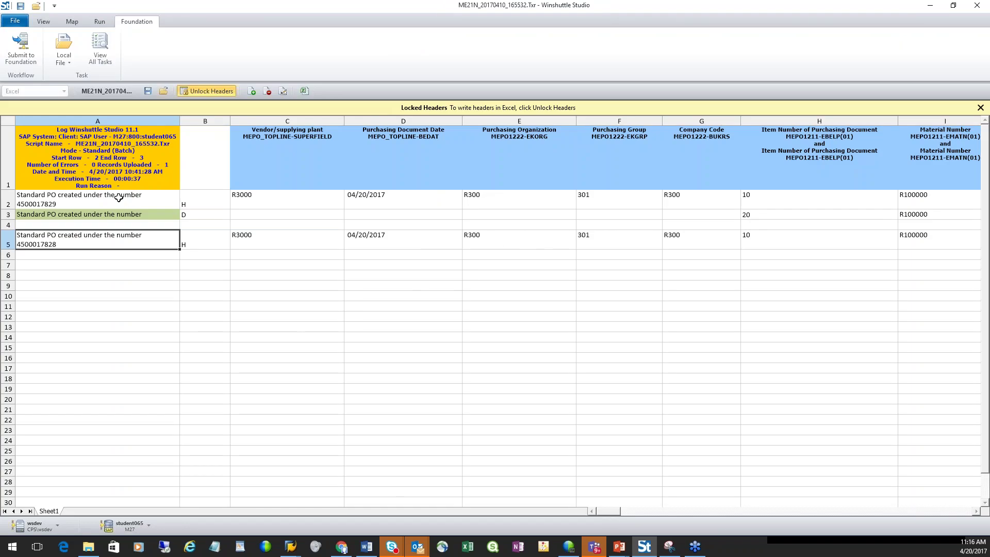
drag(118, 198, 103, 242)
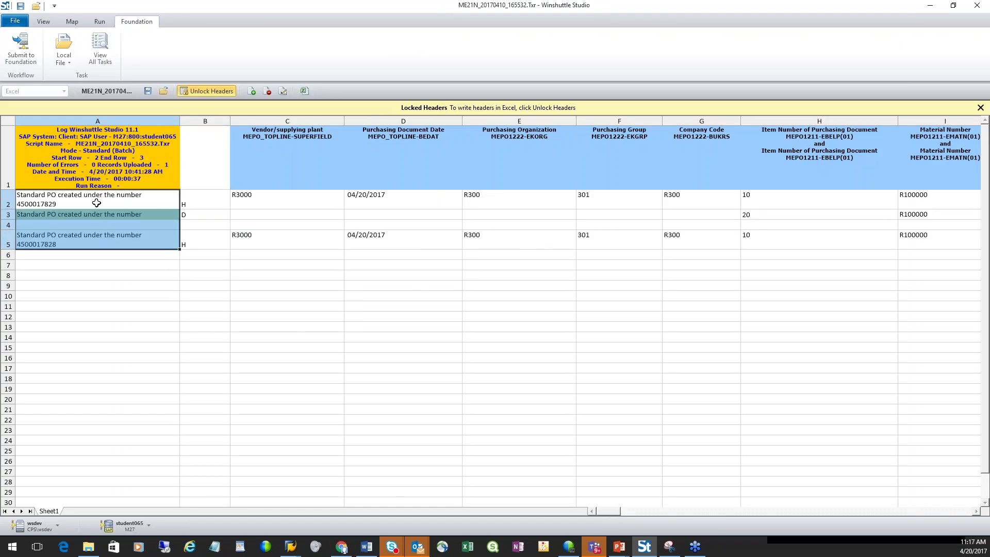
right_click(96, 203)
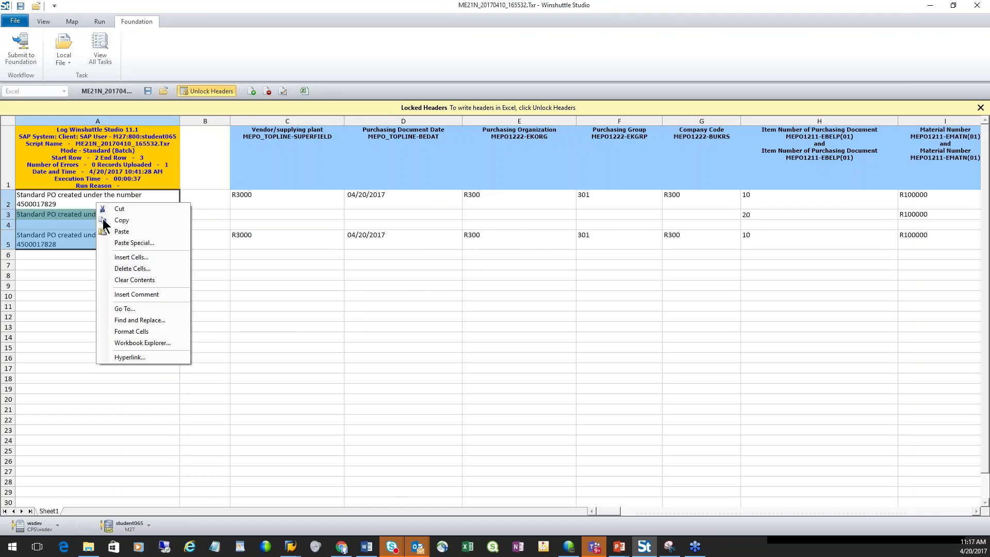
click(128, 280)
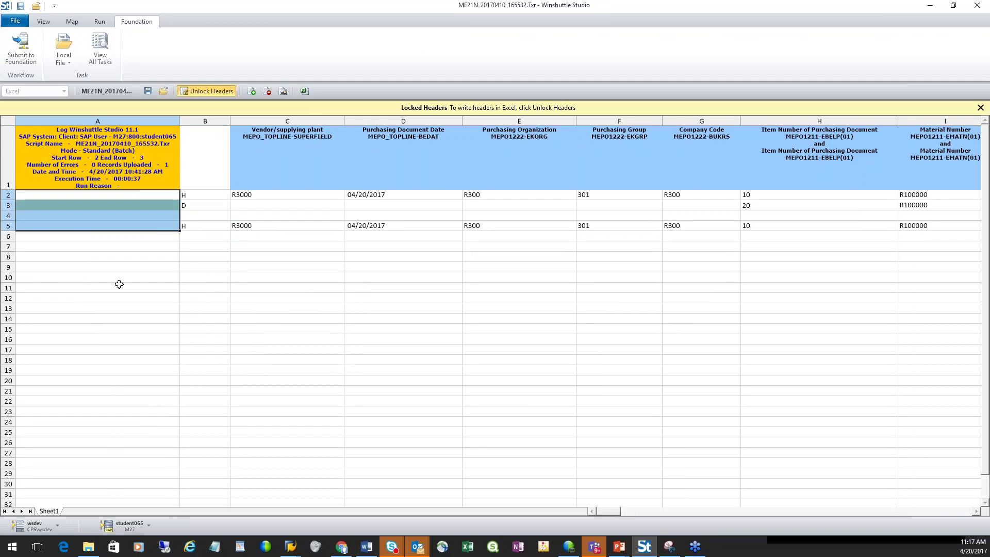
Step: Set both the start row and end row to 5, and run the script for that single-item purchase order
click(206, 226)
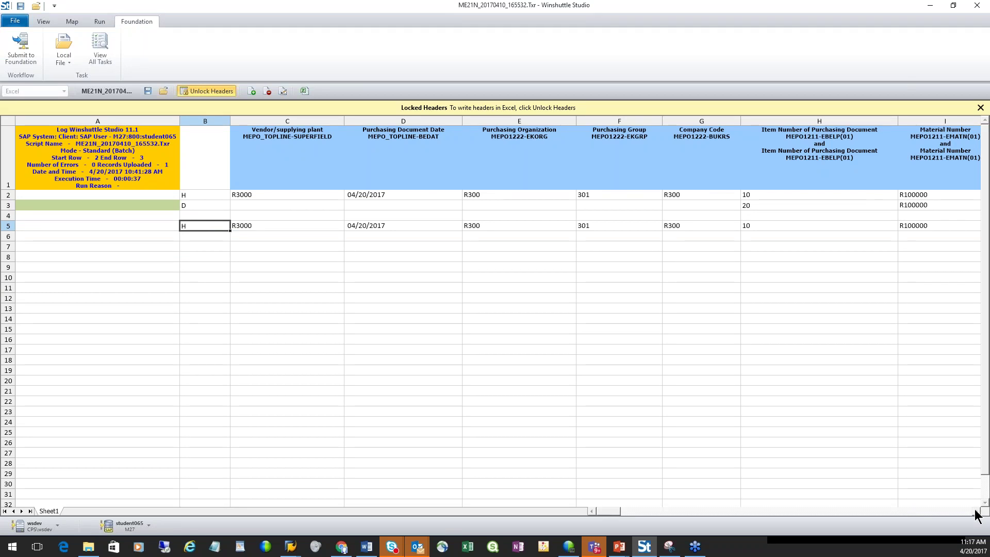
drag(975, 511, 975, 511)
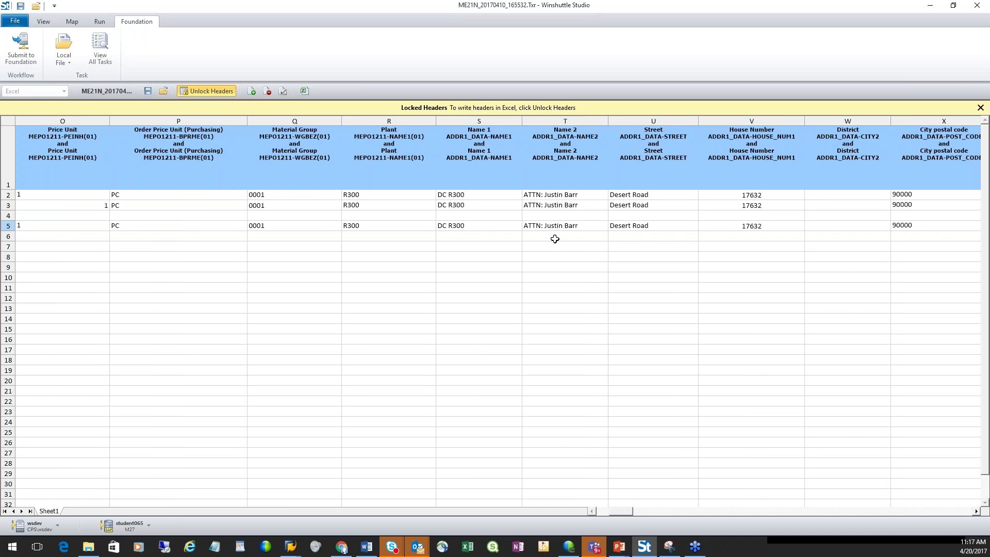
click(590, 509)
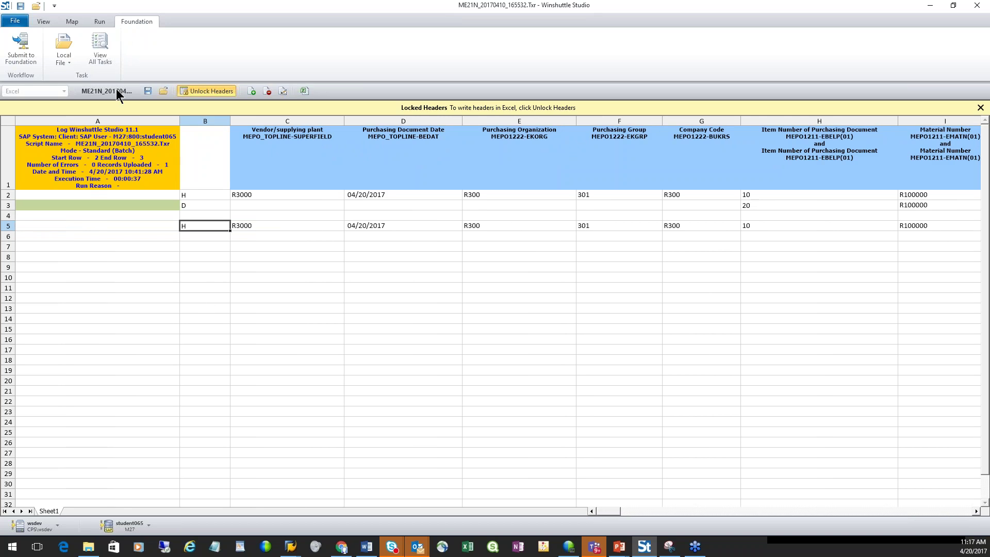
click(100, 19)
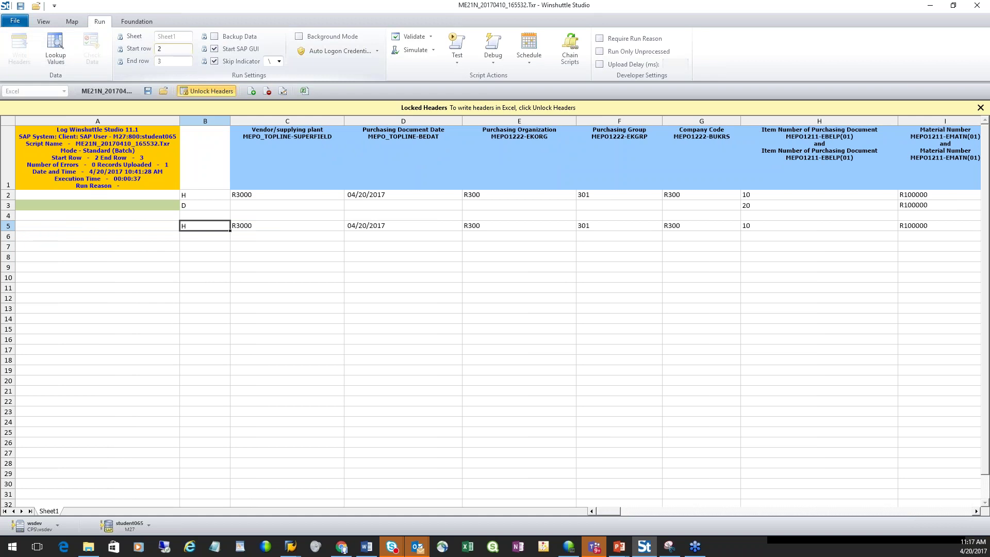
key(BackSpace)
text(5)
key(Tab)
text(5)
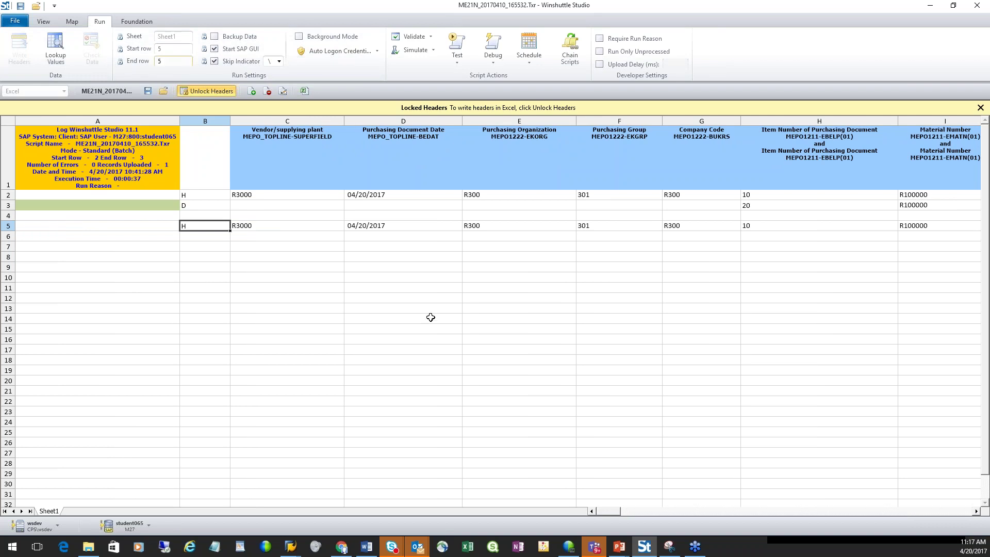
click(460, 45)
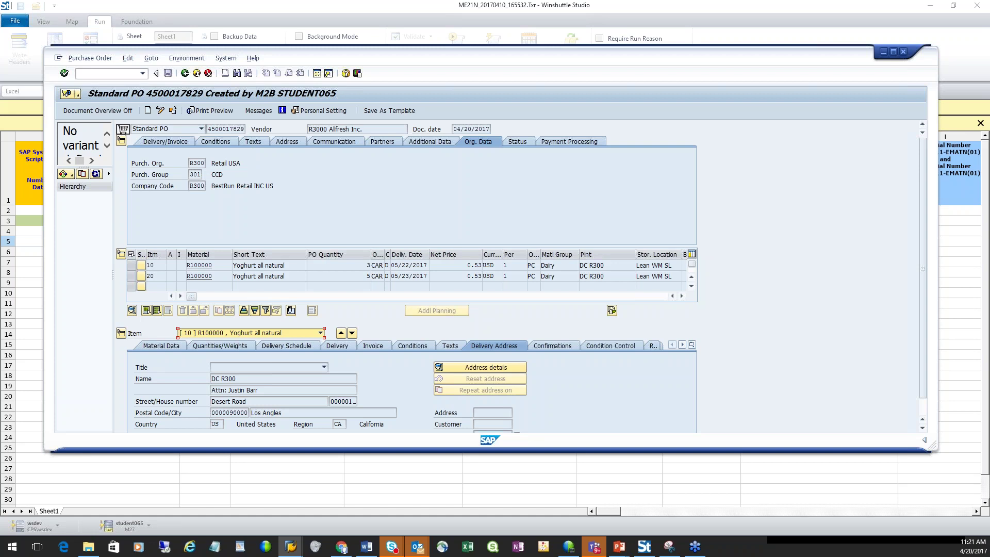
Step: Open the print preview of the purchase order displayed in SAP and examine its delivery address and items
click(218, 111)
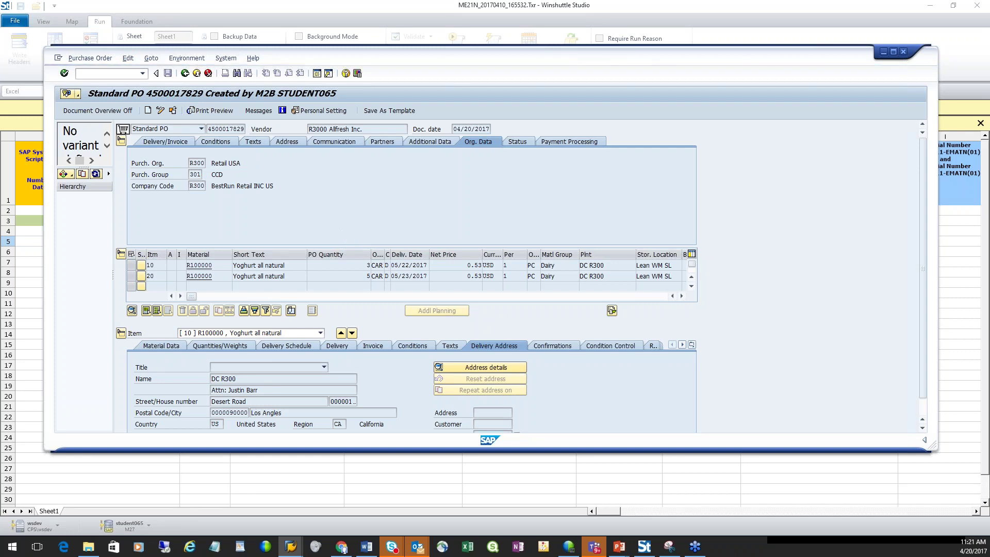
scroll(260, 274, down, 3)
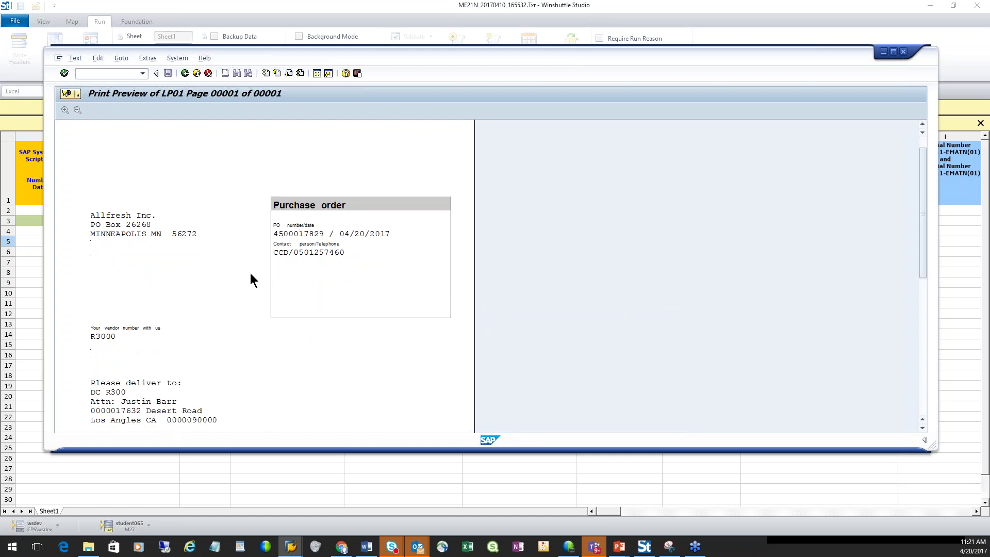
scroll(248, 274, down, 3)
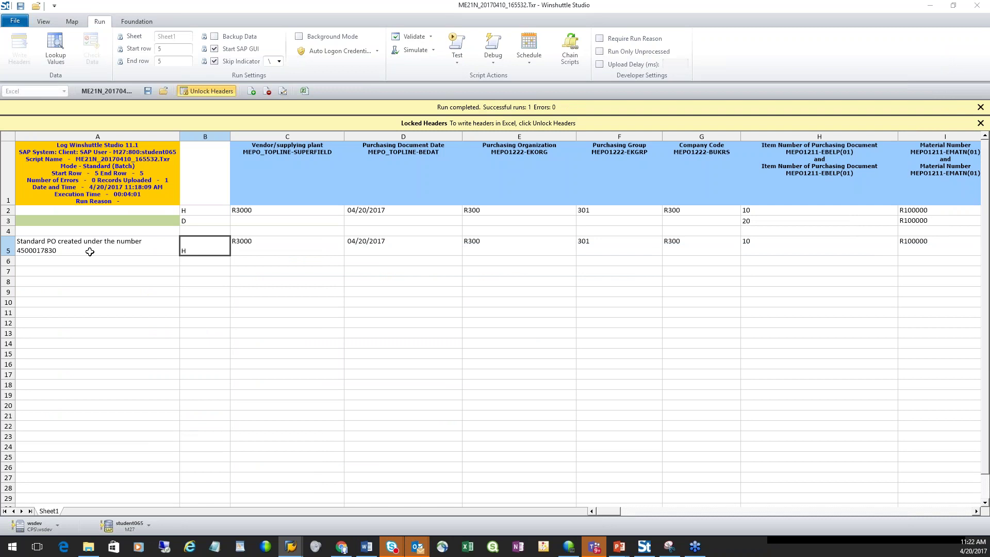
Step: Copy only the purchase order number from the row 5 log cell and switch to the SAP window
double_click(48, 252)
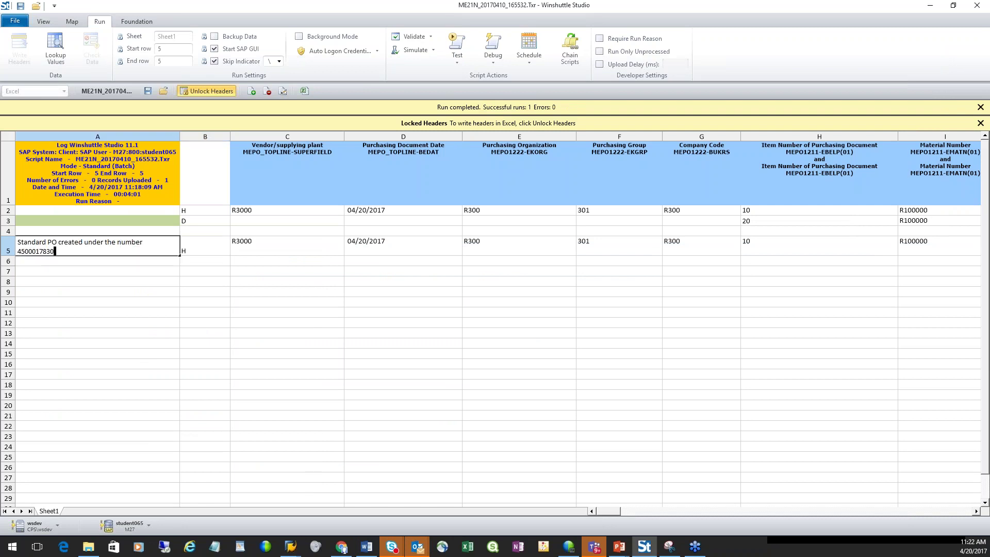
drag(57, 251, 14, 256)
right_click(31, 252)
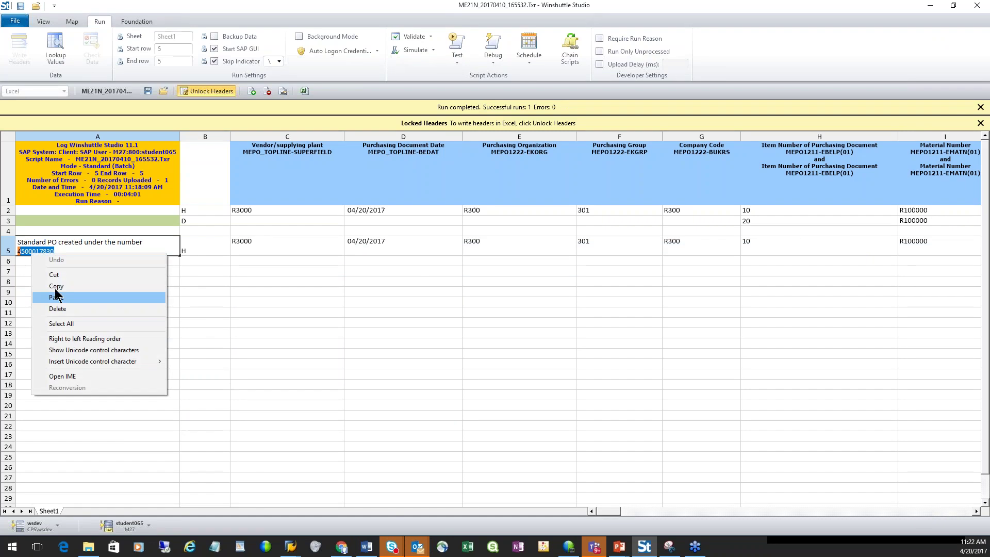
click(56, 286)
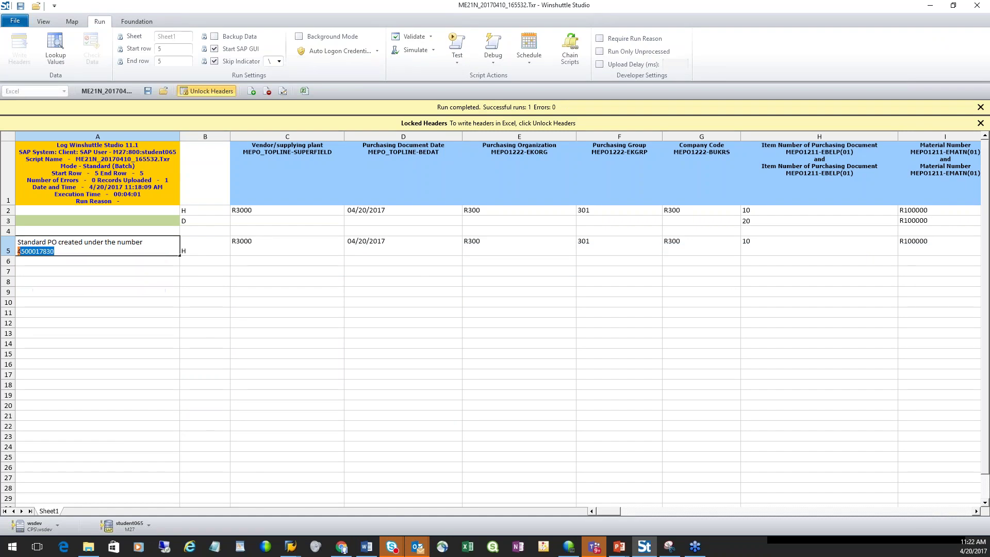
key(alt+Tab)
key(alt+Tab)
key(alt+Tab)
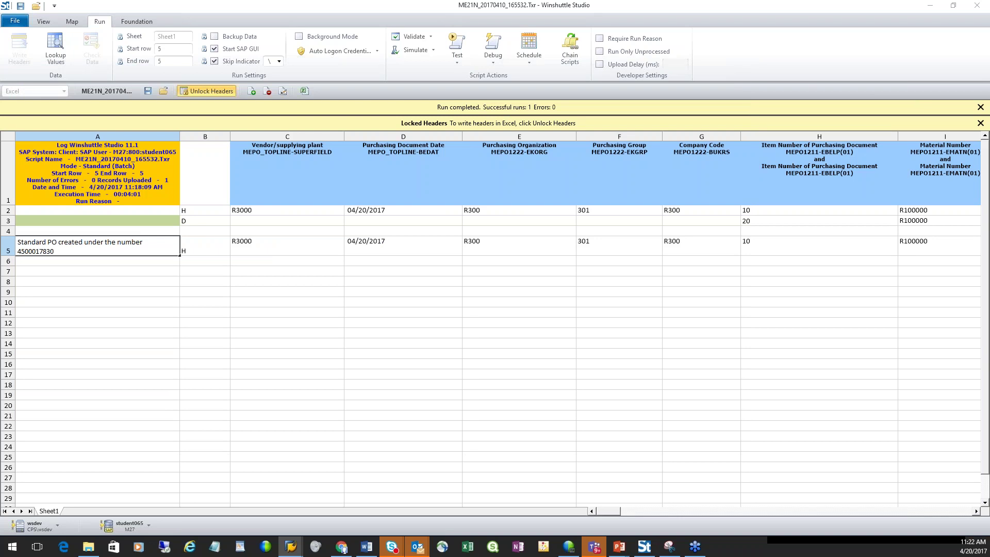
drag(599, 28, 583, 54)
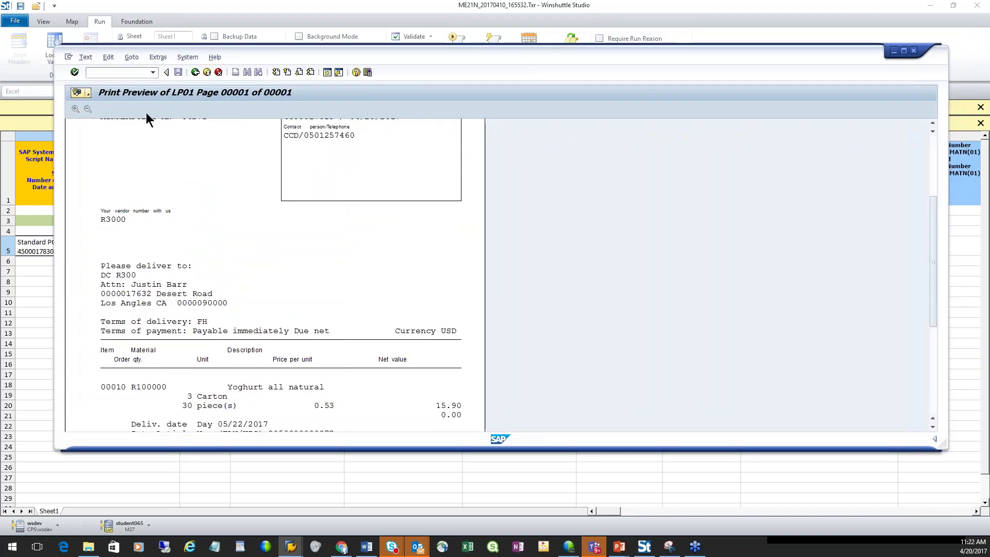
Step: Leave the print preview and replace the number in the other-document selection with the copied purchase order number
click(195, 72)
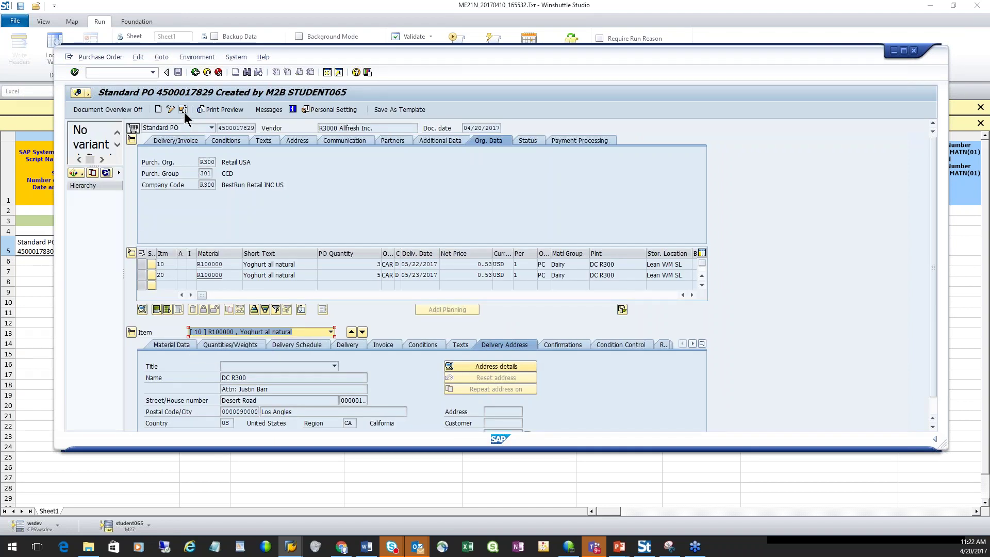
click(184, 112)
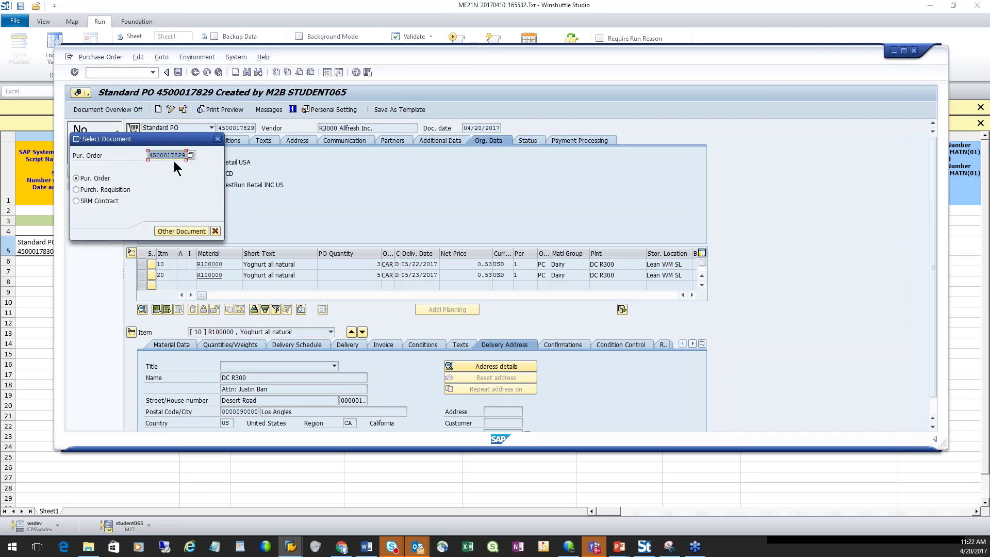
click(183, 156)
key(BackSpace)
key(BackSpace)
key(BackSpace)
key(BackSpace)
key(BackSpace)
key(BackSpace)
key(BackSpace)
key(BackSpace)
key(BackSpace)
key(ctrl+v)
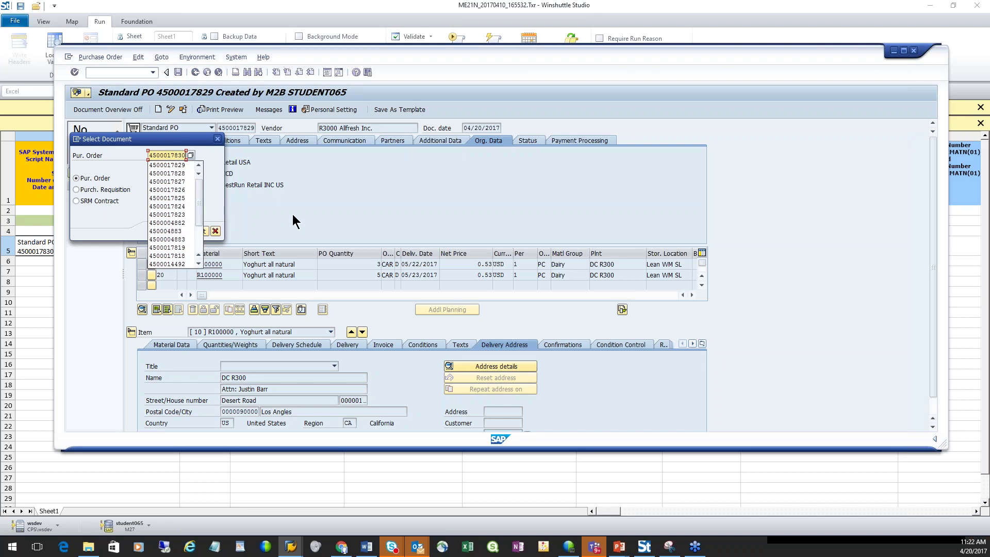
Step: Display the selected purchase order's print preview and check the delivery address in its header
key(Escape)
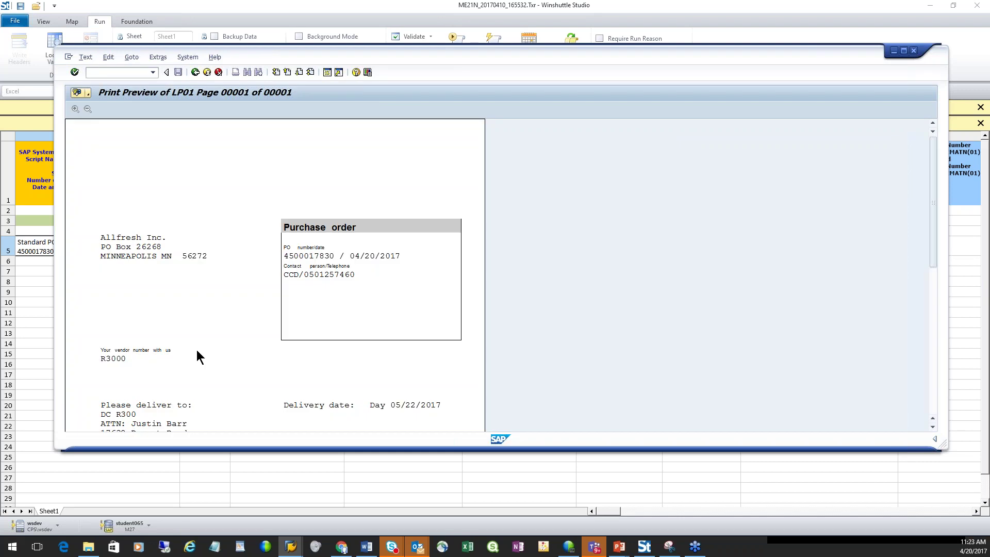
scroll(203, 346, down, 3)
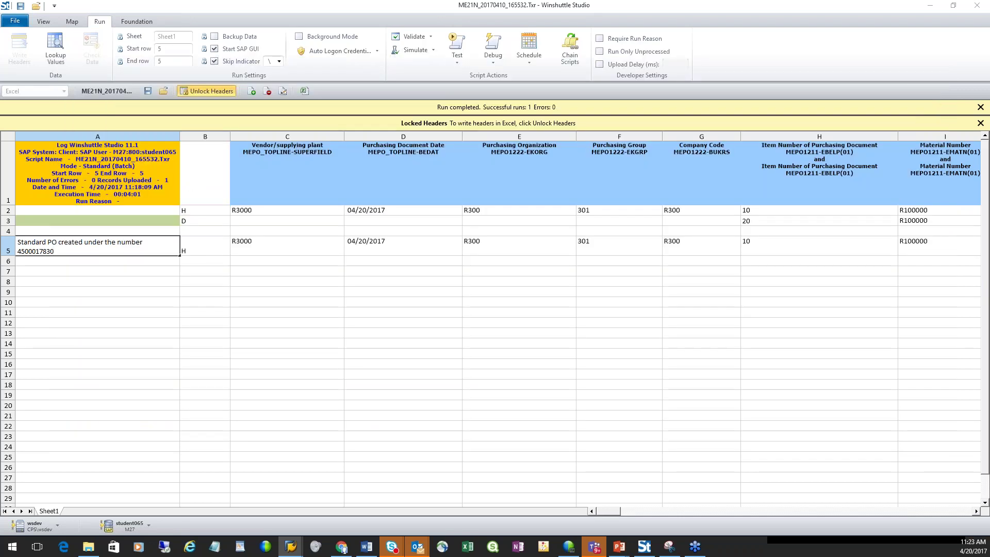
Step: Set the start row to 2 and the end row to 3, and run the script for the two-item purchase order
click(105, 211)
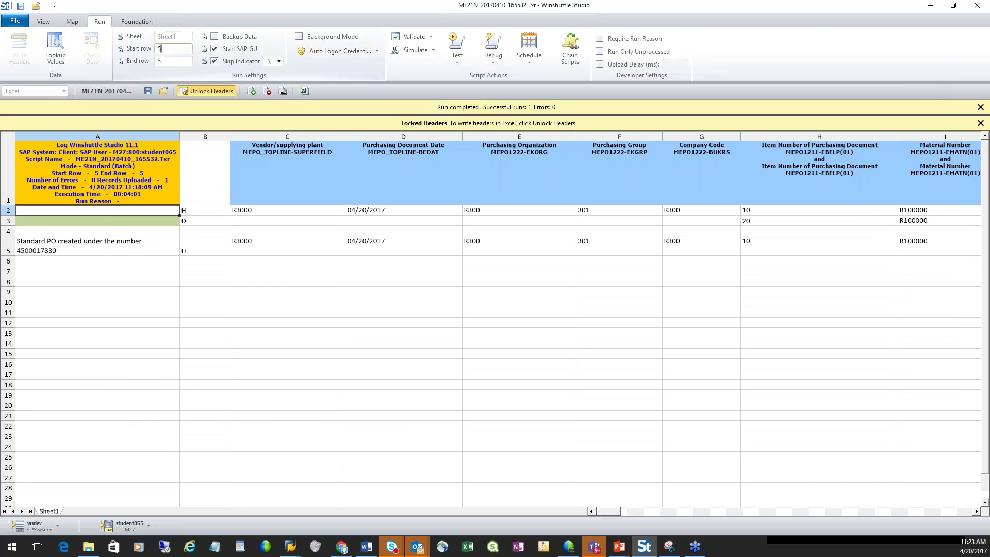
key(BackSpace)
text(2)
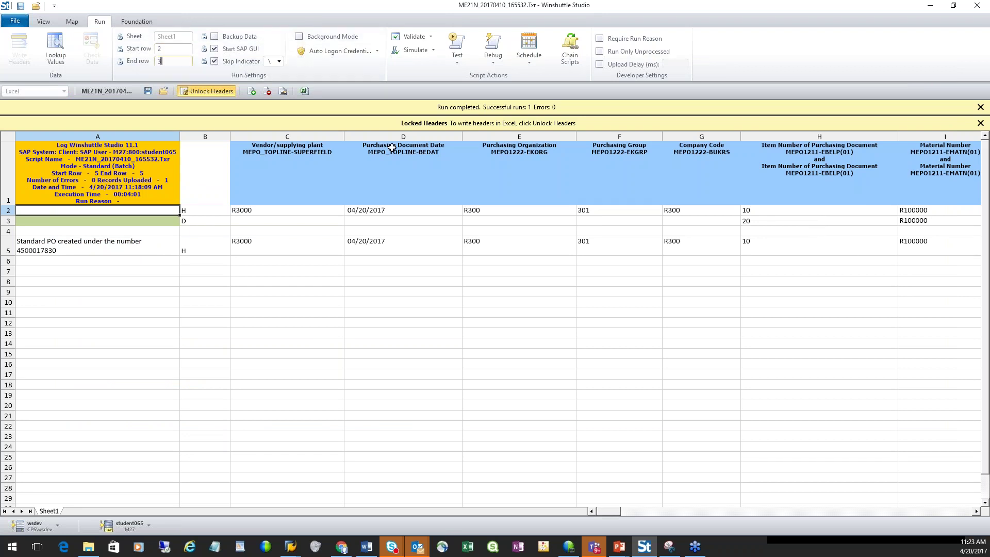
click(459, 42)
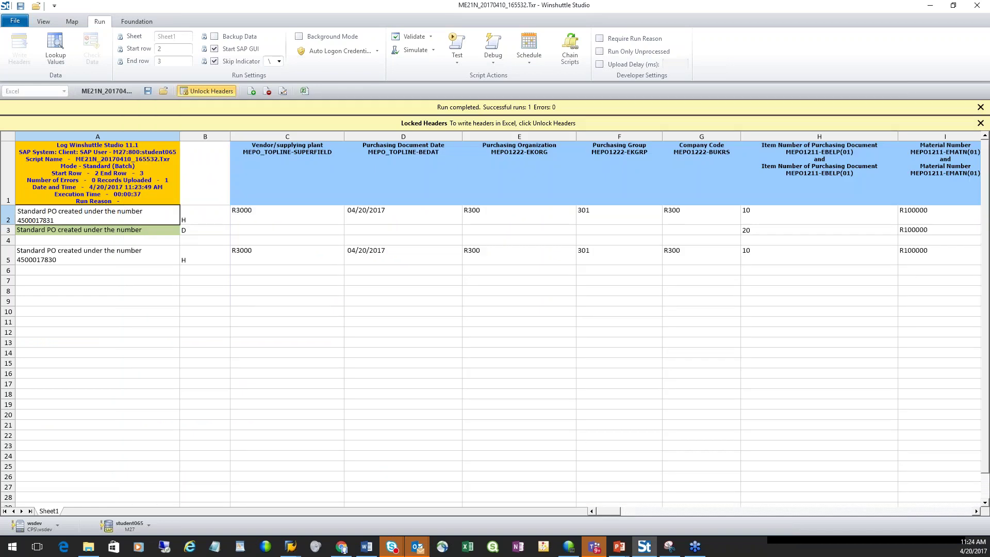
Step: Copy the purchase order number from the row 2 log cell and return to the SAP window
drag(55, 220, 14, 220)
right_click(47, 220)
click(71, 253)
key(alt+Tab)
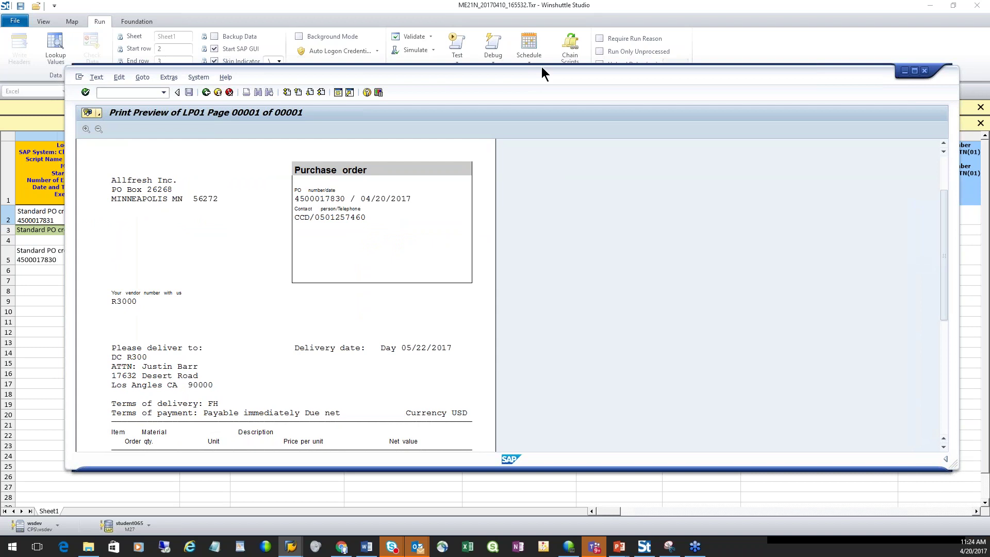
Step: Leave the print preview and load the two-item purchase order by entering the number logged in row 2
click(211, 89)
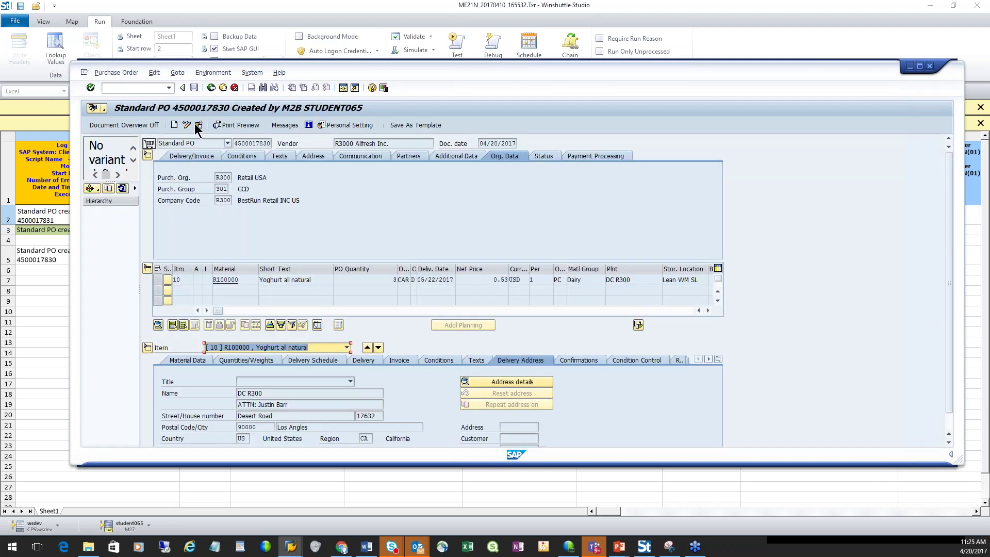
click(200, 125)
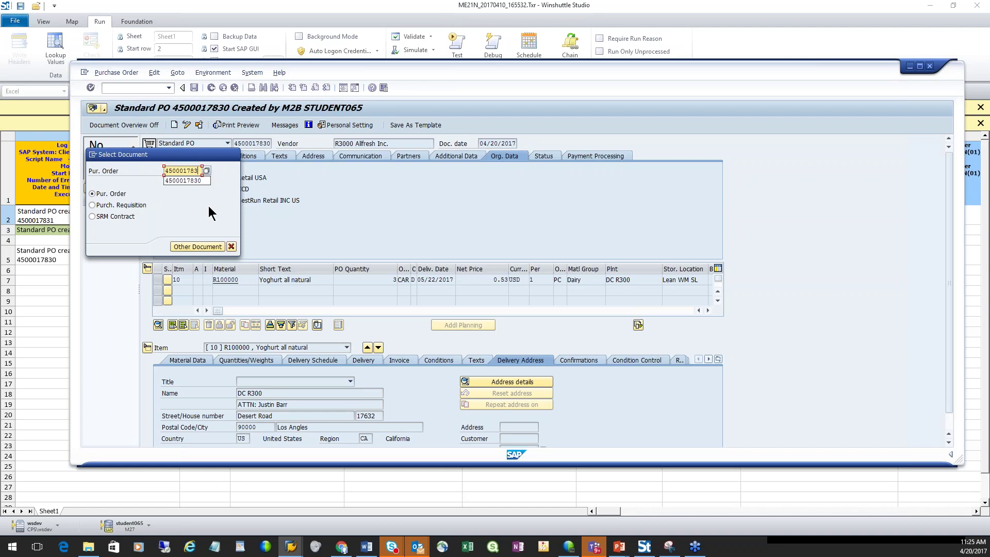
key(BackSpace)
text(1)
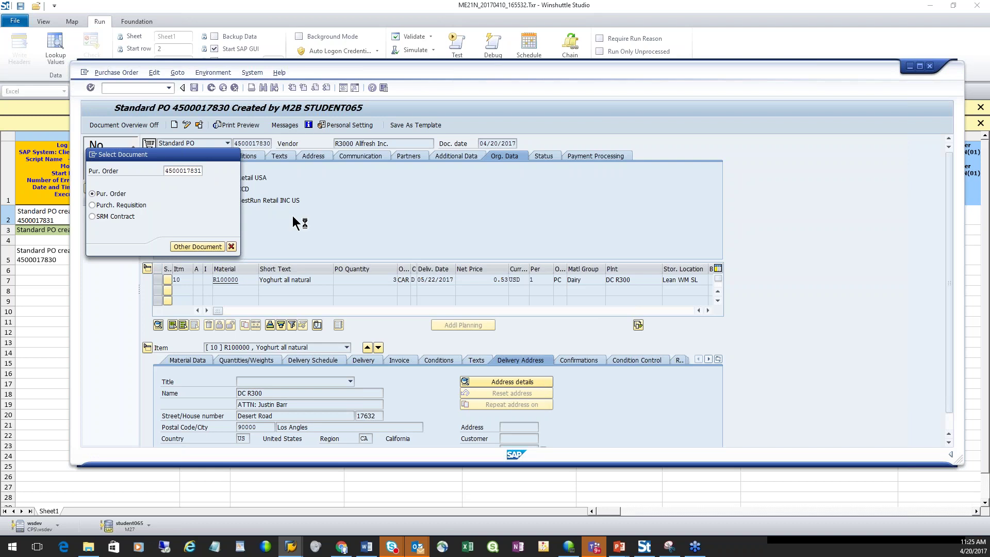
key(Return)
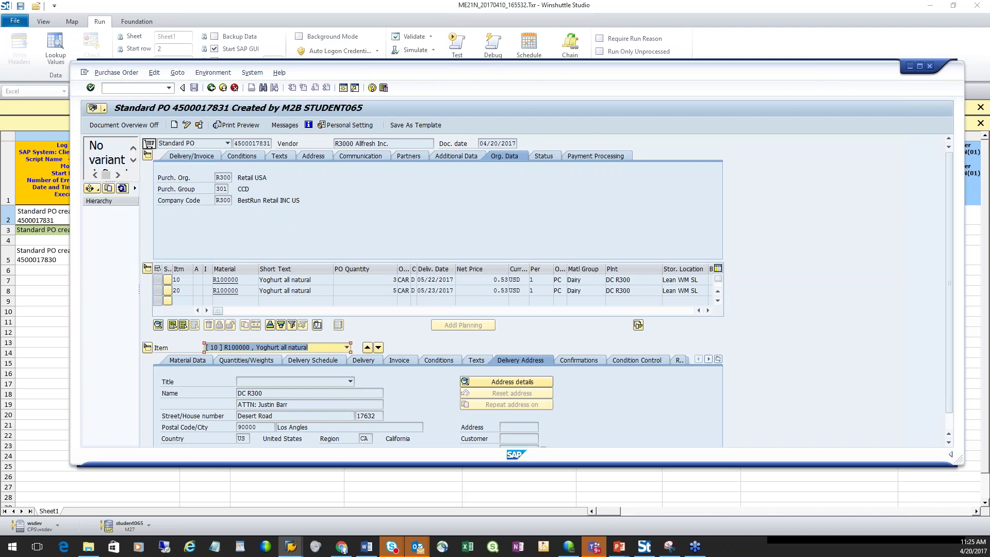
Step: Open the print preview of the two-item purchase order and examine the delivery address under each item
click(249, 125)
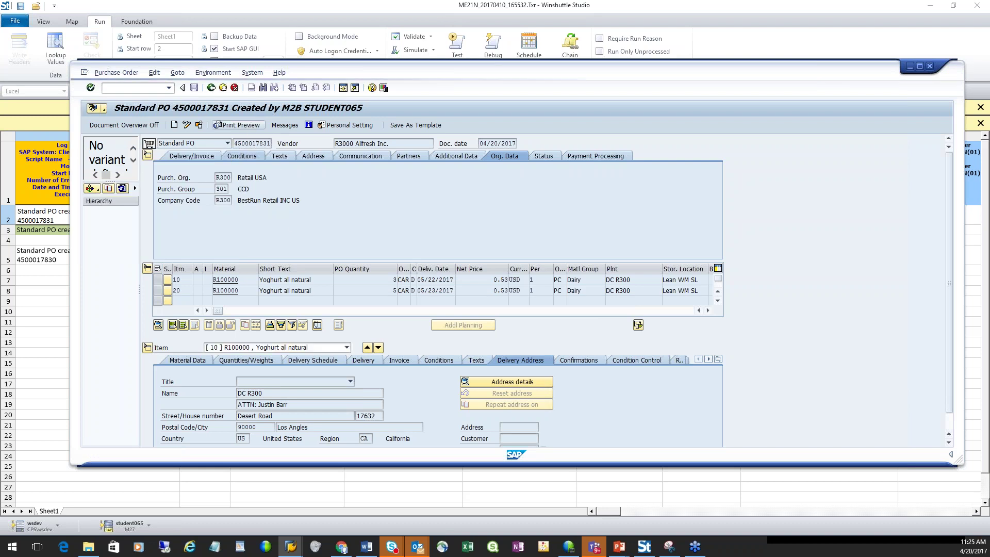
scroll(260, 244, down, 4)
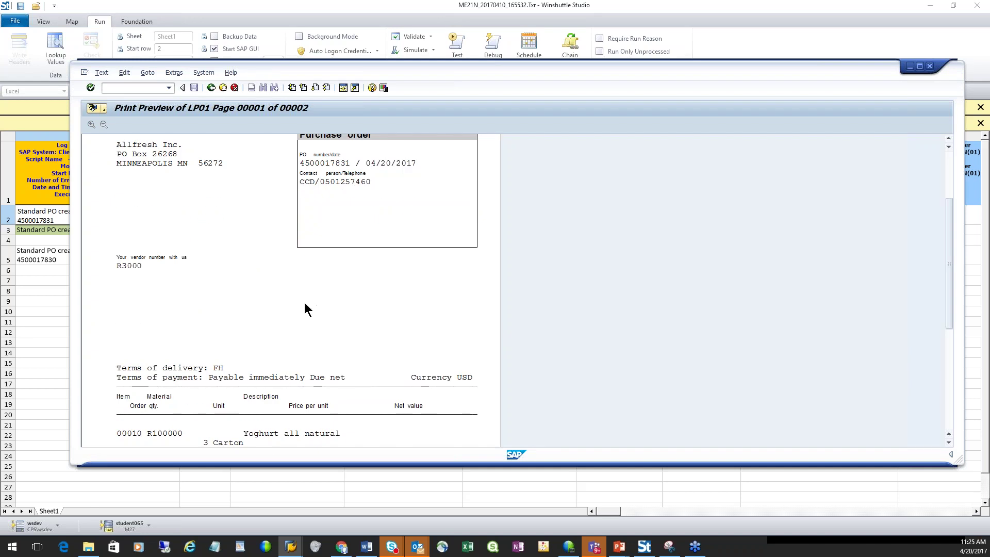
scroll(304, 302, down, 6)
scroll(294, 295, down, 3)
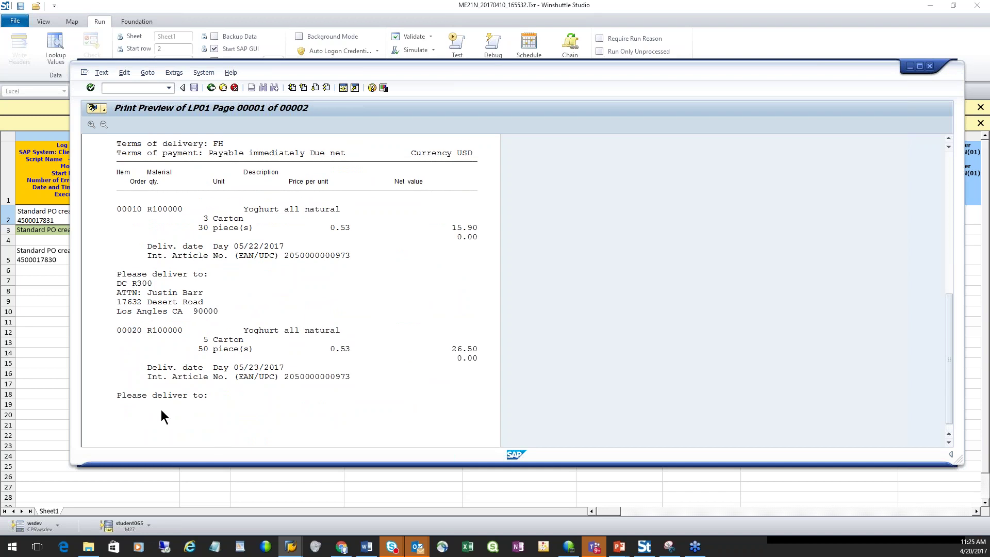
Step: Review the separate delivery addresses of items 10 and 20 in the print preview, and leave the preview
scroll(273, 196, up, 5)
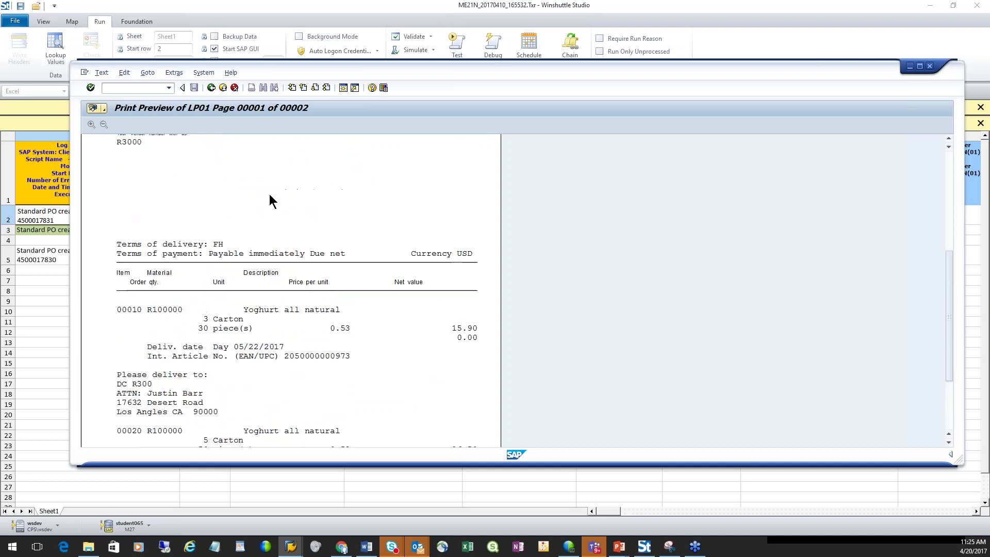
scroll(271, 190, down, 3)
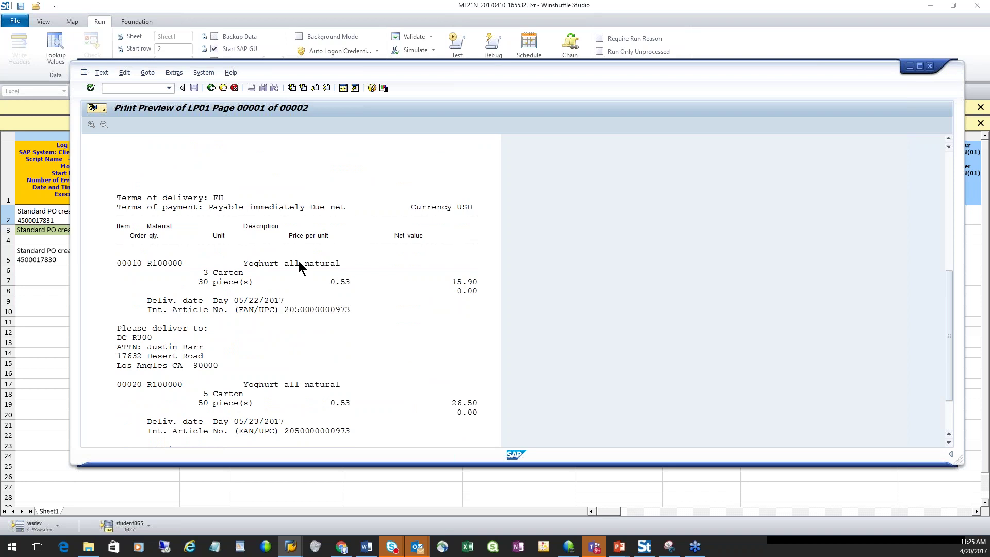
scroll(295, 195, up, 6)
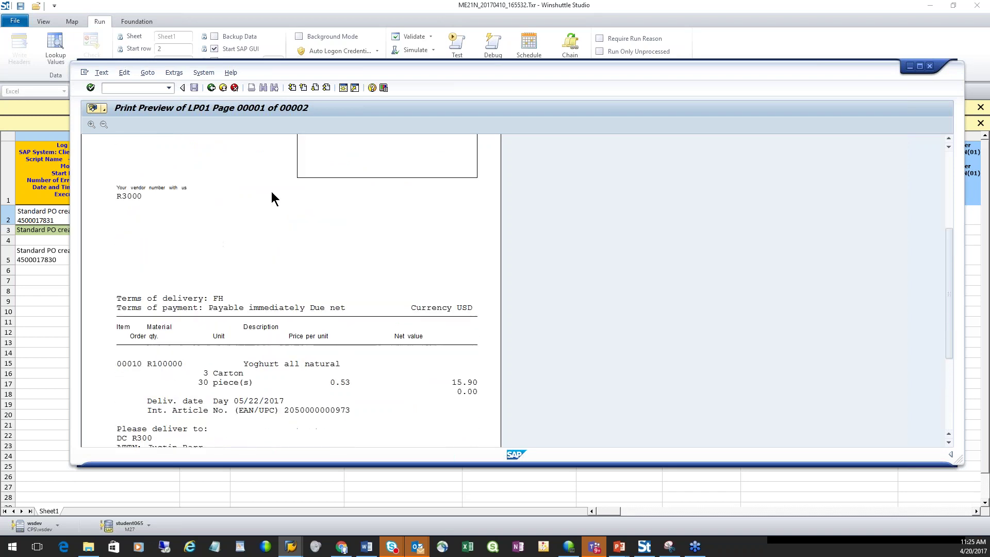
click(215, 85)
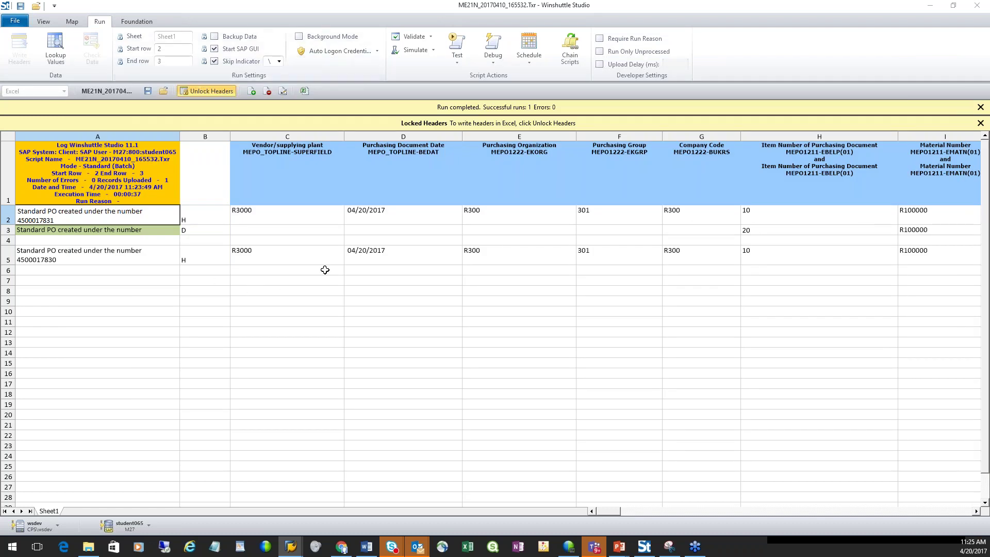
Step: Open the Table_20170411_093328.Qsq query script and run it for the copied purchase order number
click(20, 20)
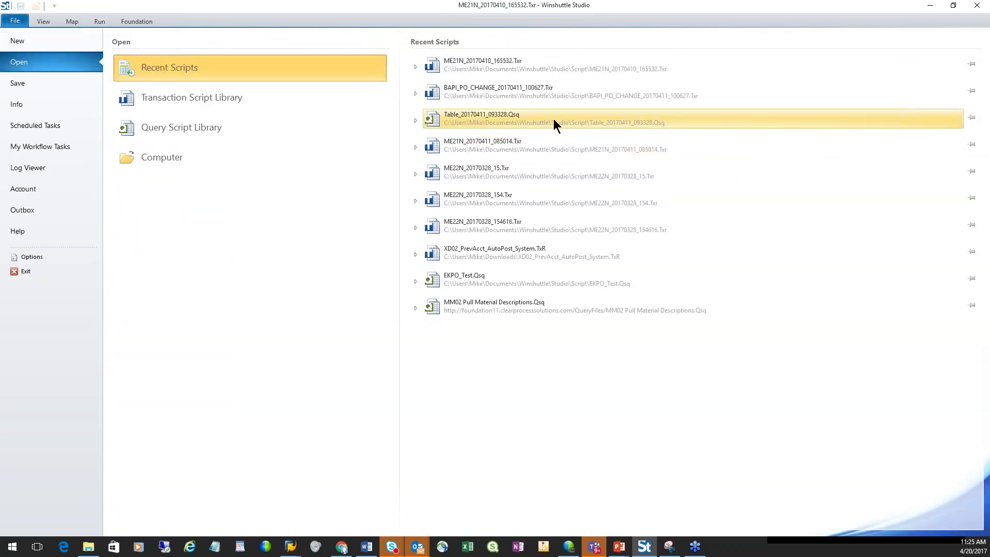
click(477, 115)
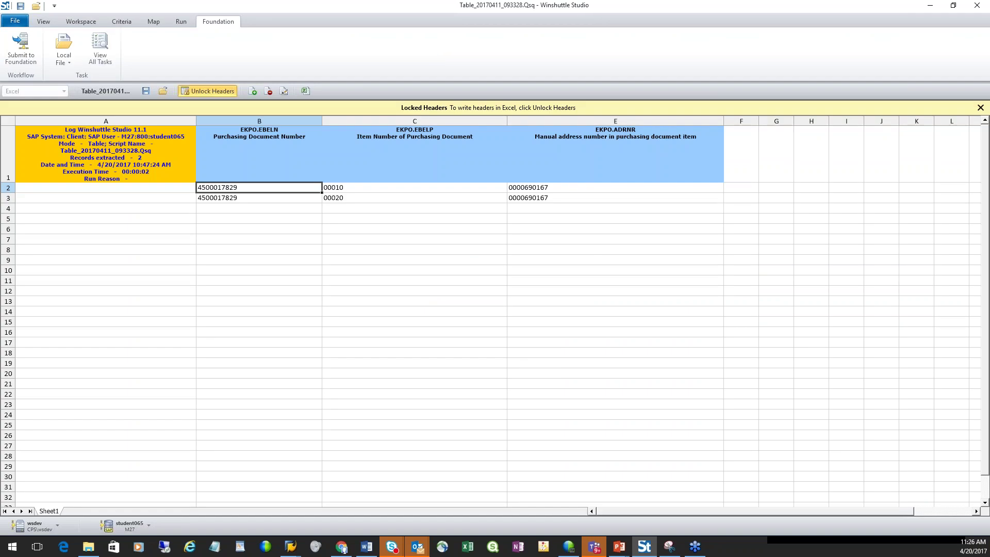
click(181, 22)
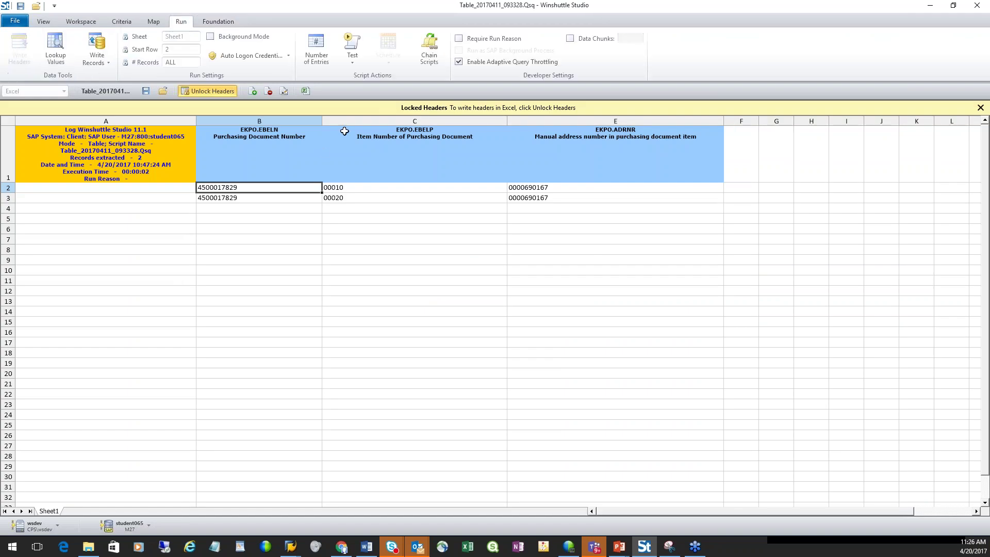
click(353, 50)
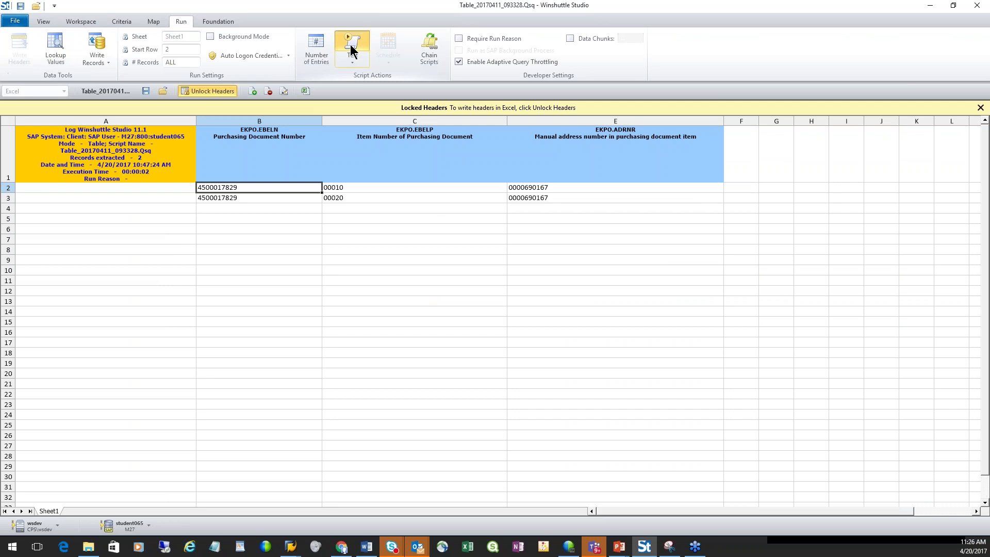
click(405, 174)
right_click(406, 174)
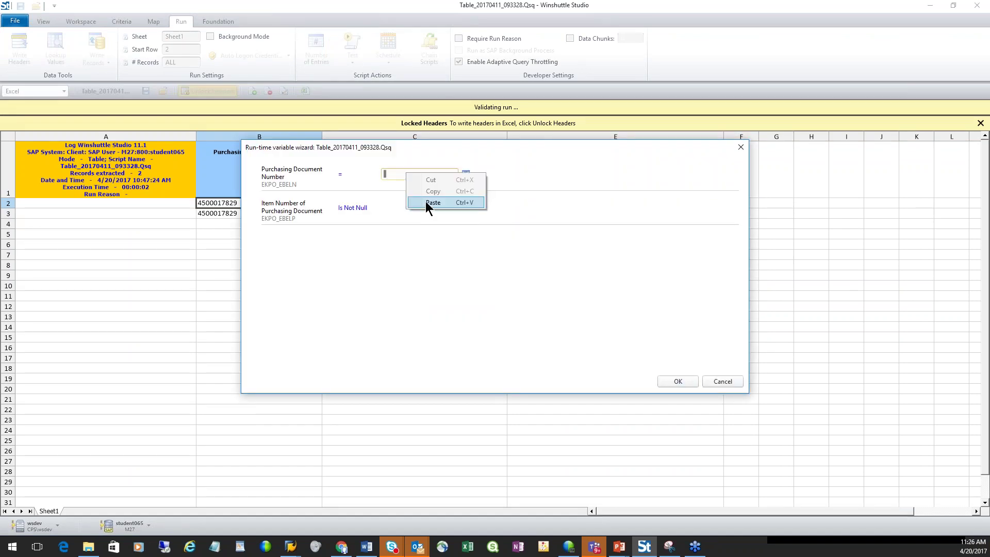
click(425, 201)
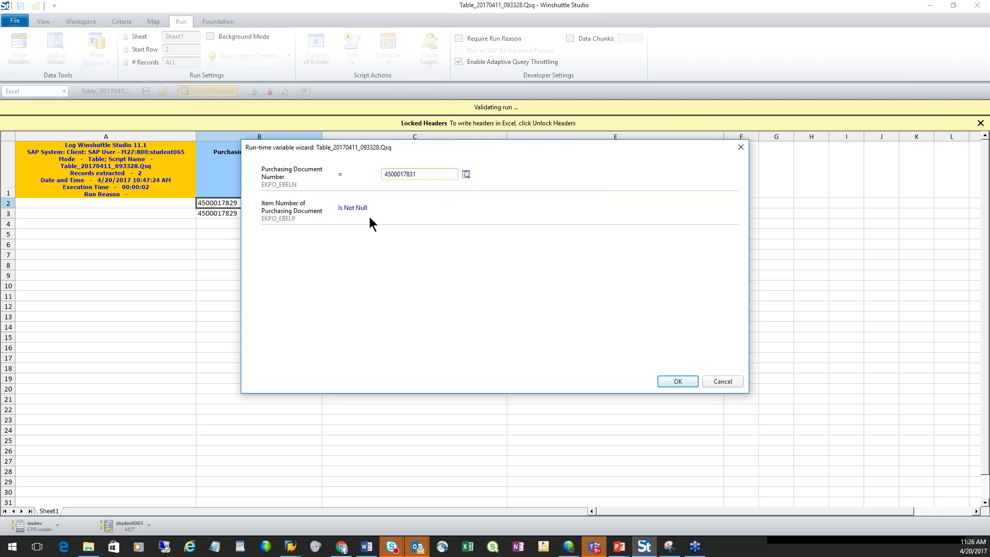
click(684, 384)
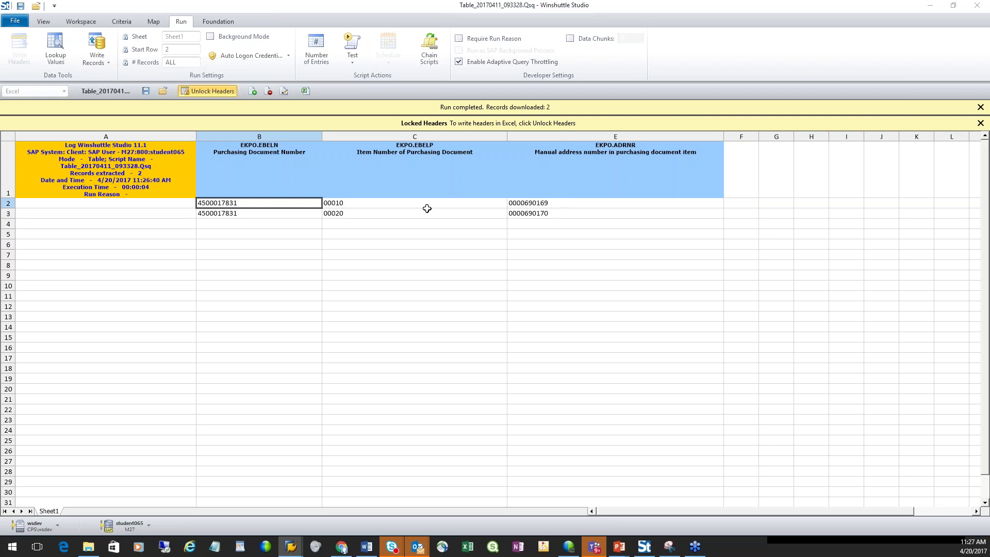
Step: Open the BAPI_PO_CHANGE_20170411_100627.Txr script and replace the purchasing document number in row 2 with the copied purchase order number
click(16, 22)
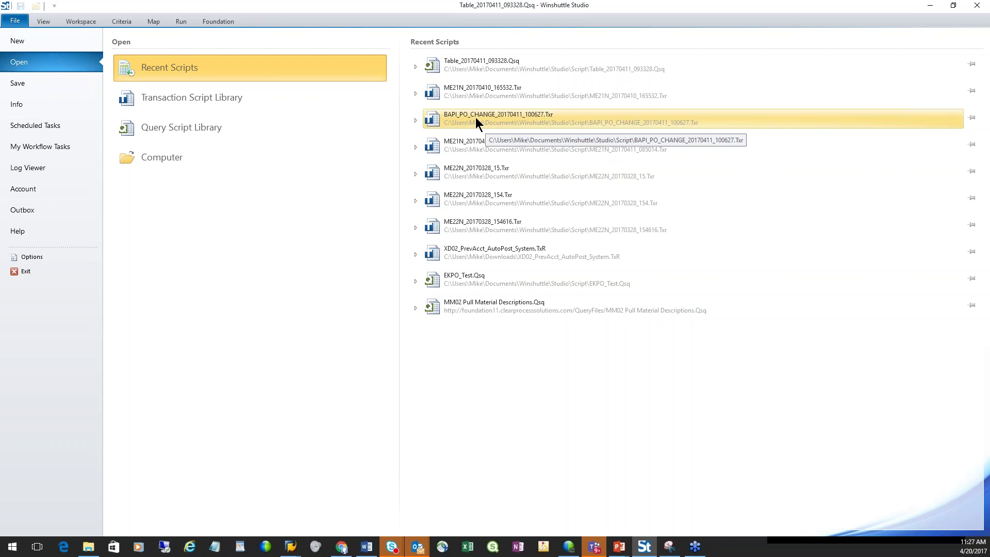
click(475, 116)
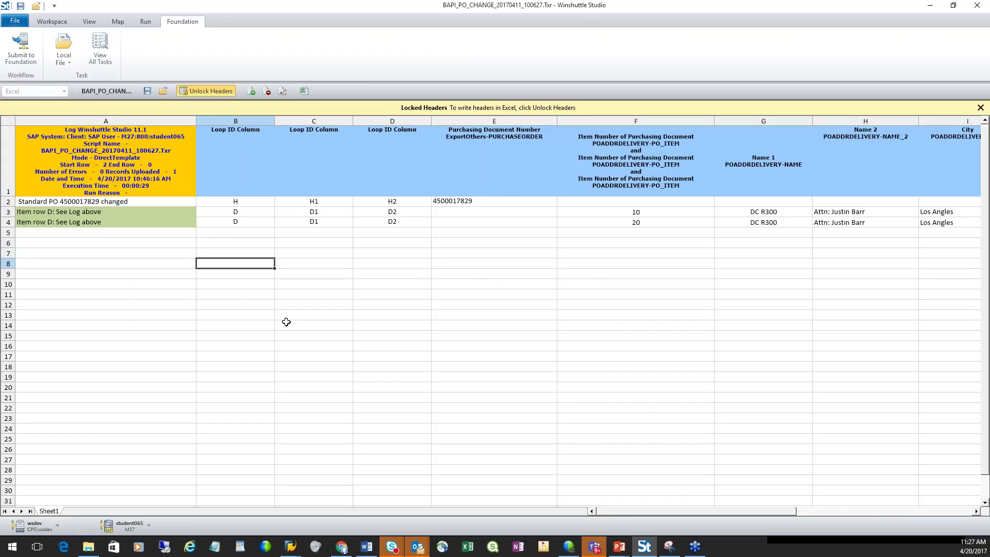
double_click(473, 202)
double_click(452, 201)
right_click(443, 203)
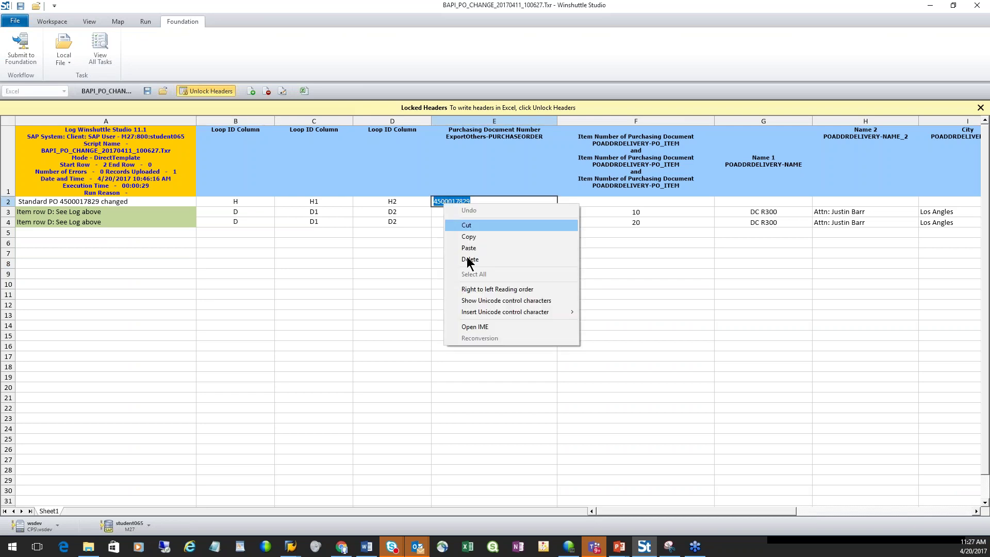
click(466, 259)
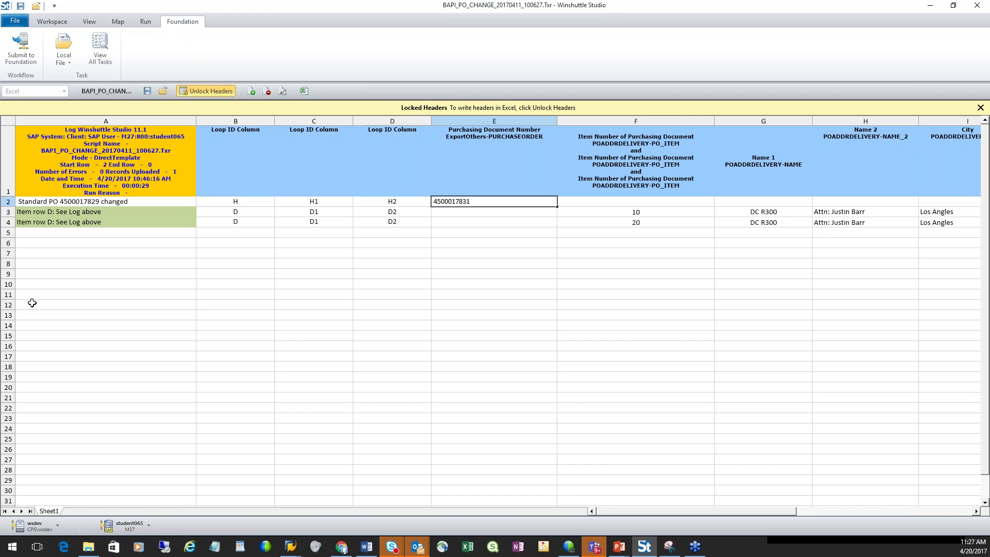
Step: Clear the old log entries in cells A2 to A5 and run the purchase order change script
click(63, 202)
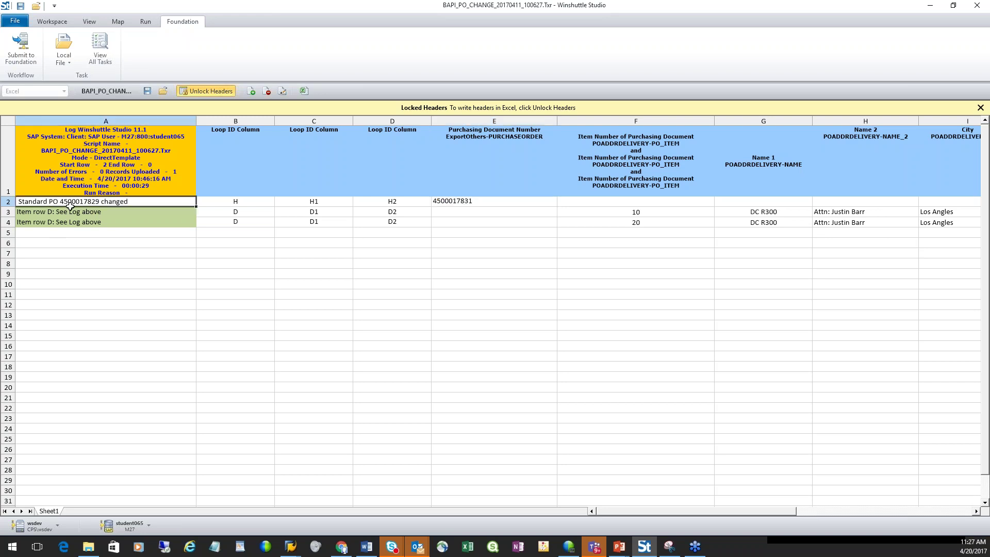
drag(72, 217, 71, 233)
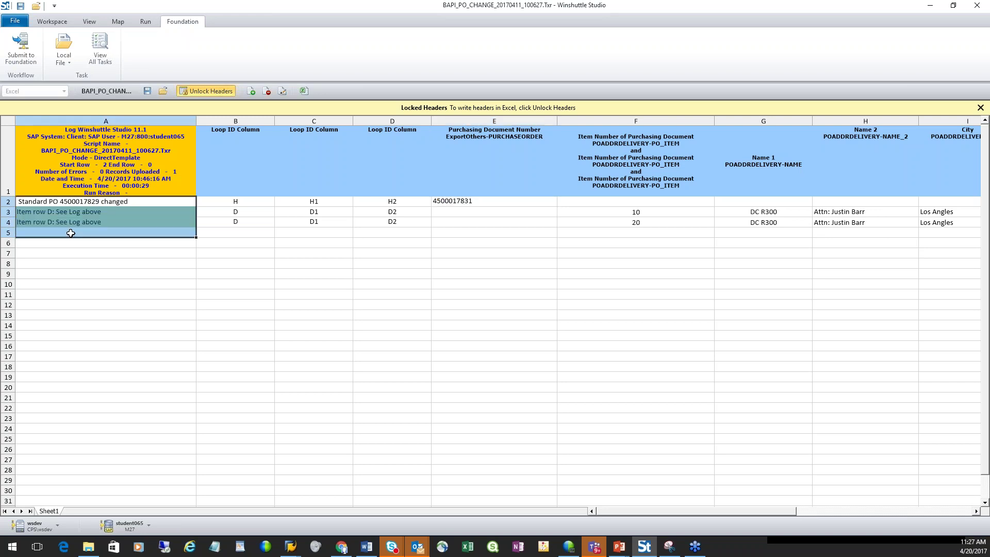
right_click(70, 233)
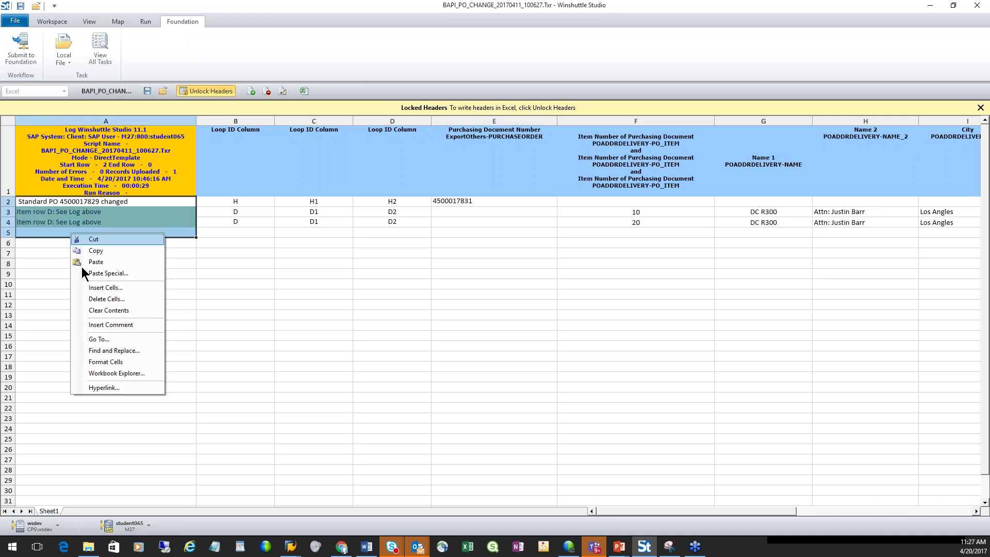
click(117, 313)
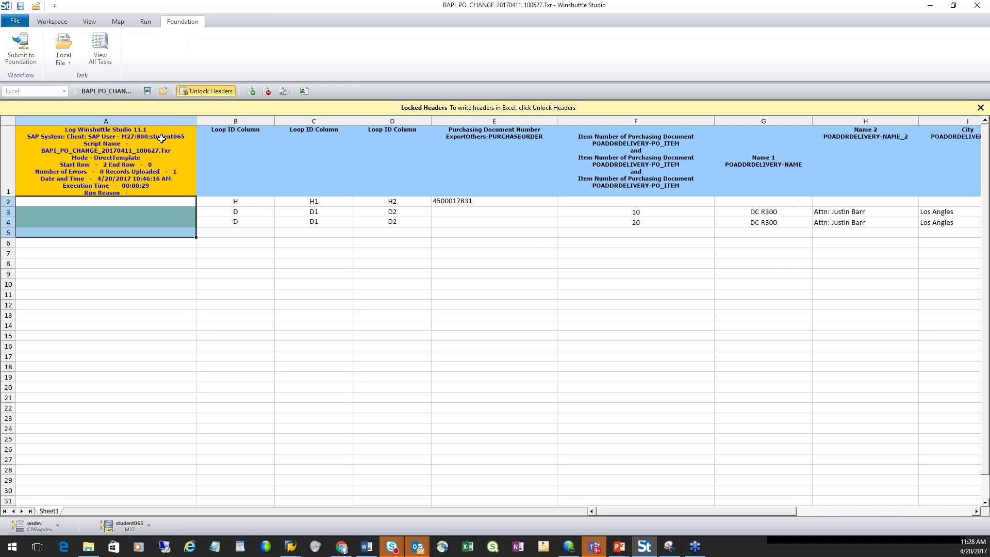
click(146, 21)
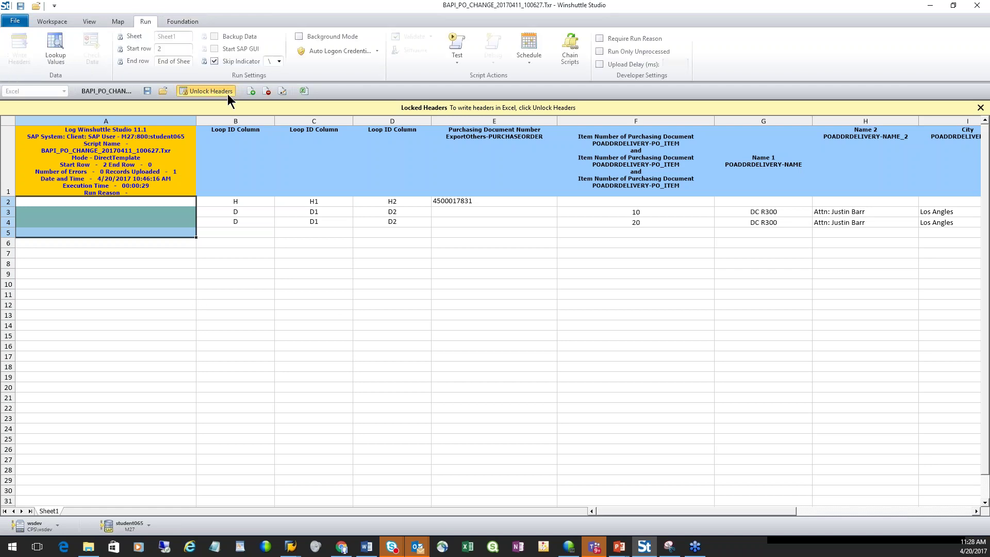
click(460, 41)
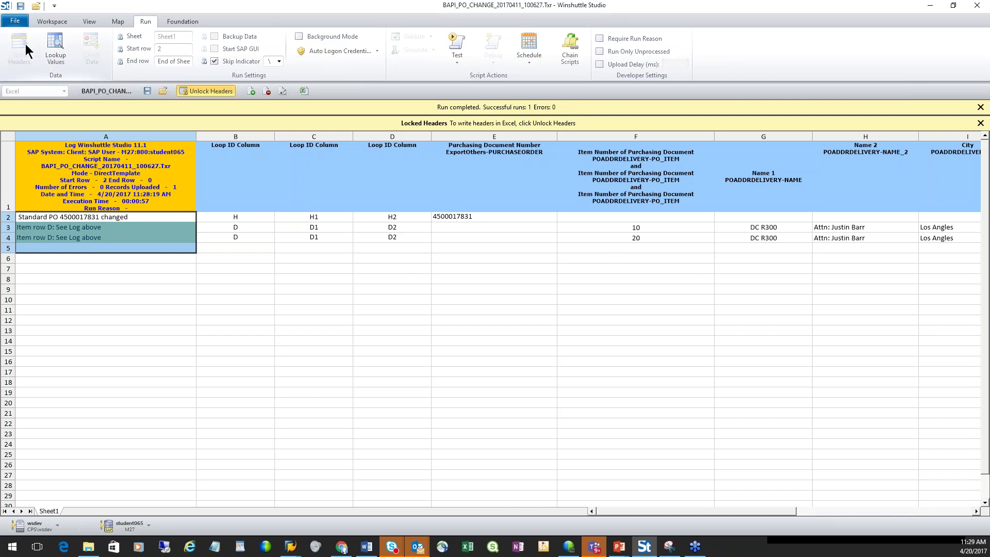
Step: Reopen the Table_20170411_093328.Qsq query and rerun it for the changed purchase order to refresh its item address numbers
click(16, 18)
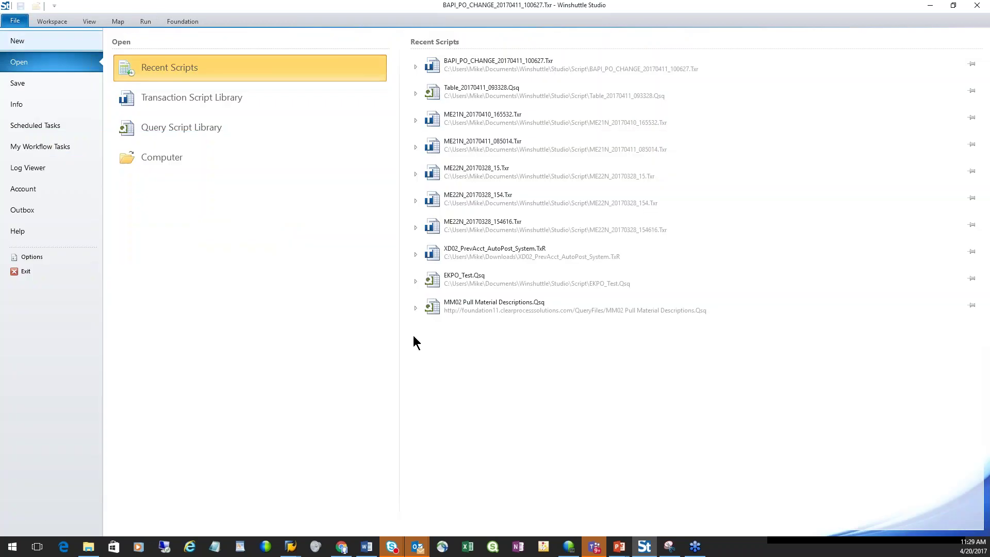
click(498, 87)
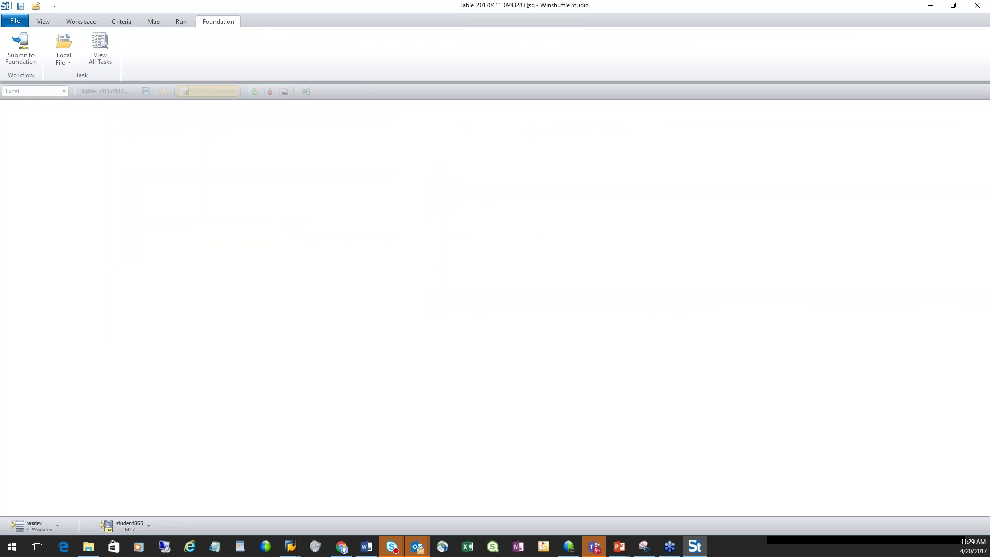
click(181, 22)
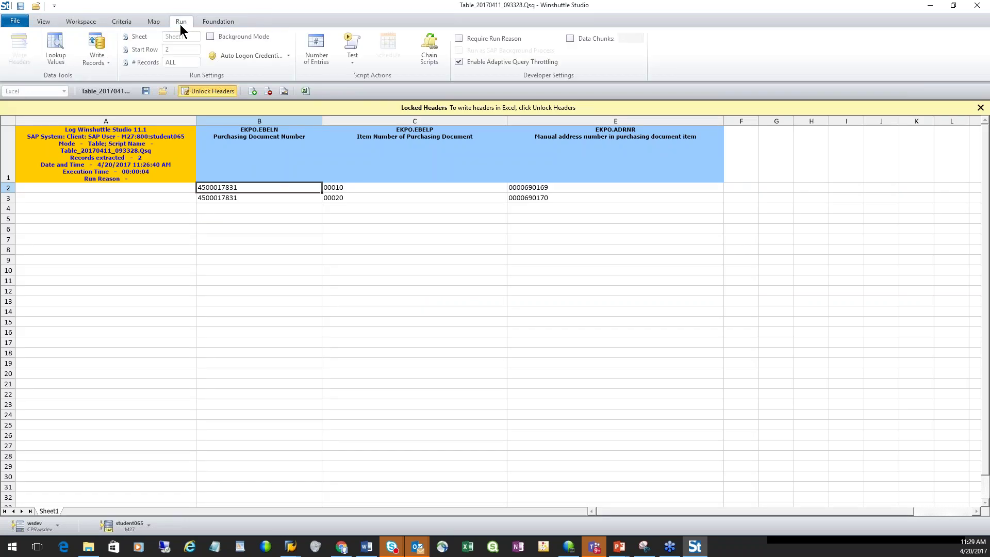
click(357, 44)
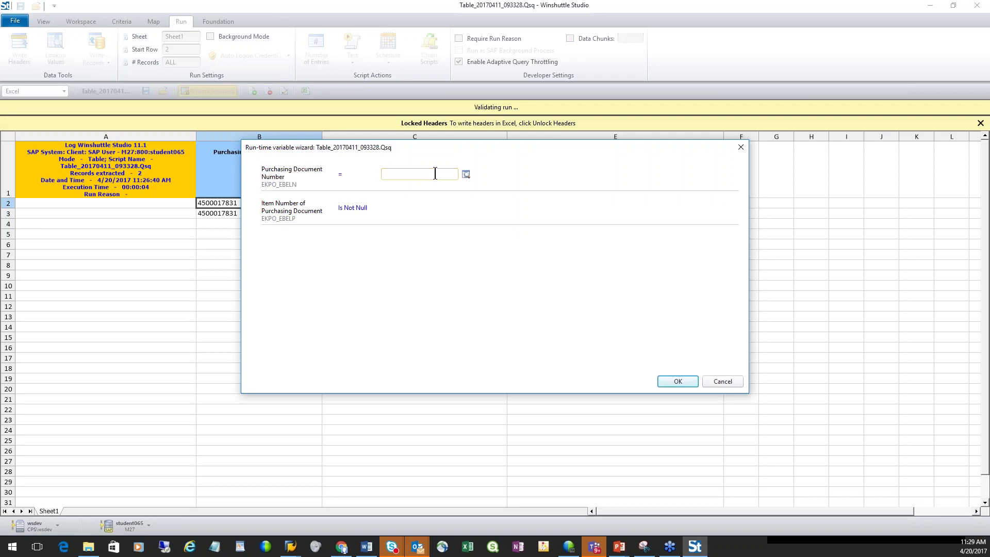
right_click(435, 175)
click(462, 202)
click(677, 382)
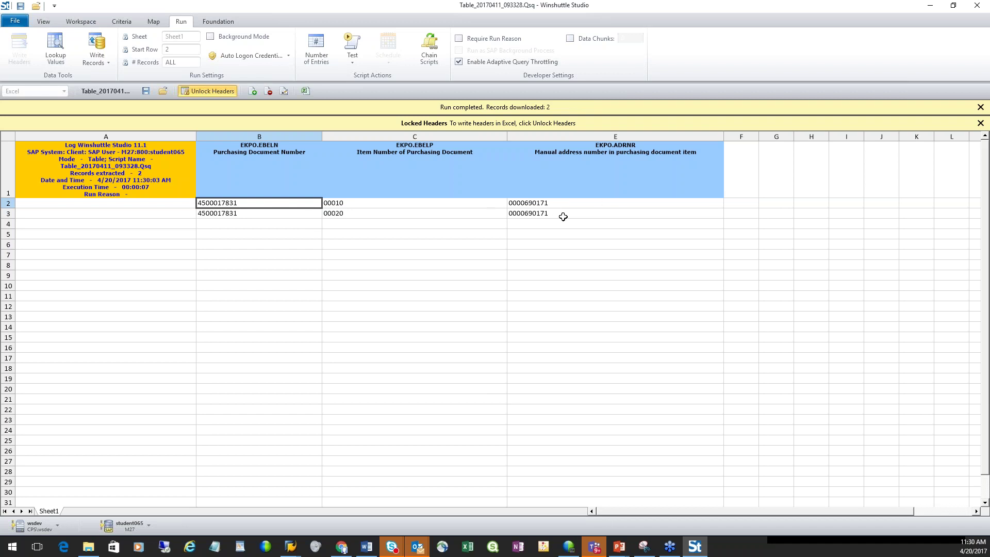
Step: Switch to the SAP window and reload the same two-item purchase order
click(291, 547)
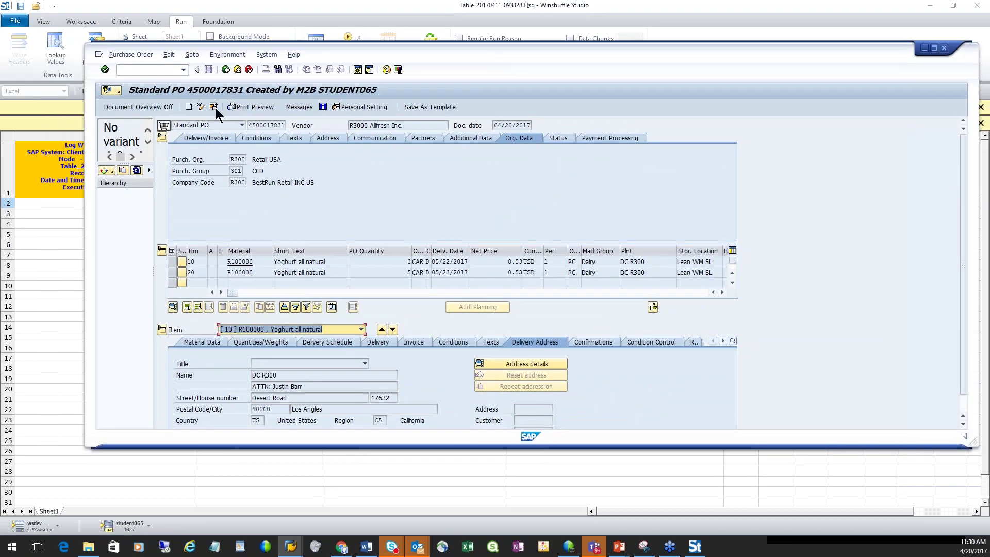
click(214, 107)
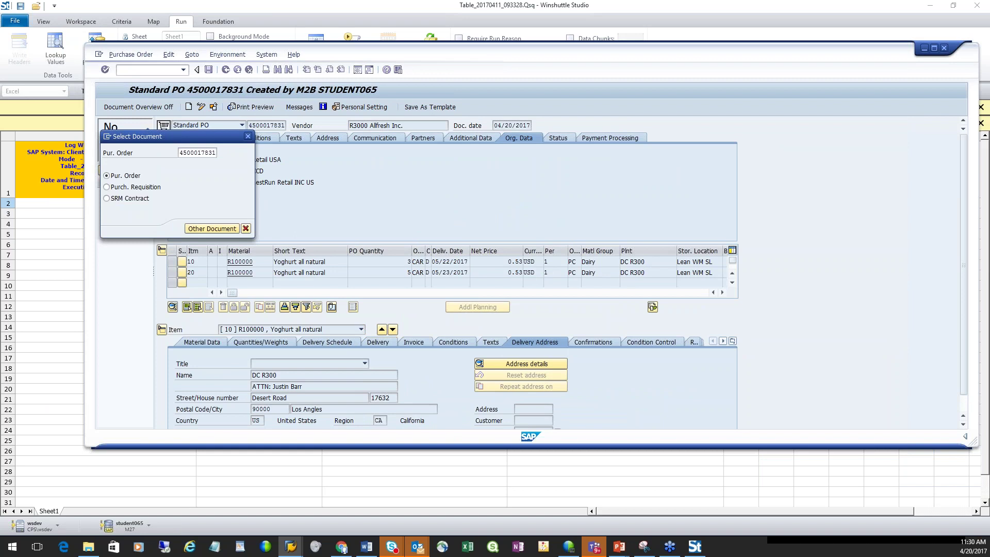
click(212, 228)
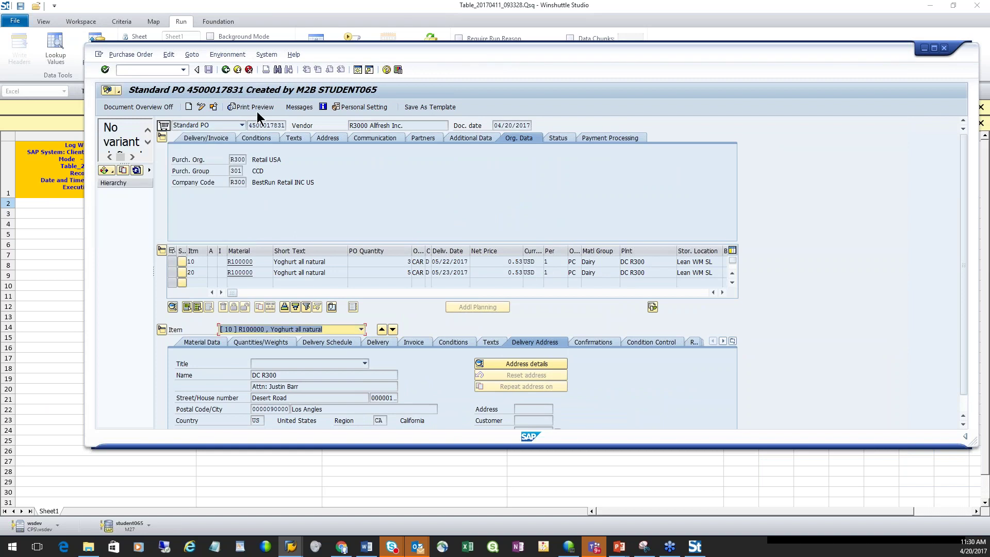
Step: Open the print preview of the changed purchase order, examine where the delivery address prints, and leave the preview
click(258, 107)
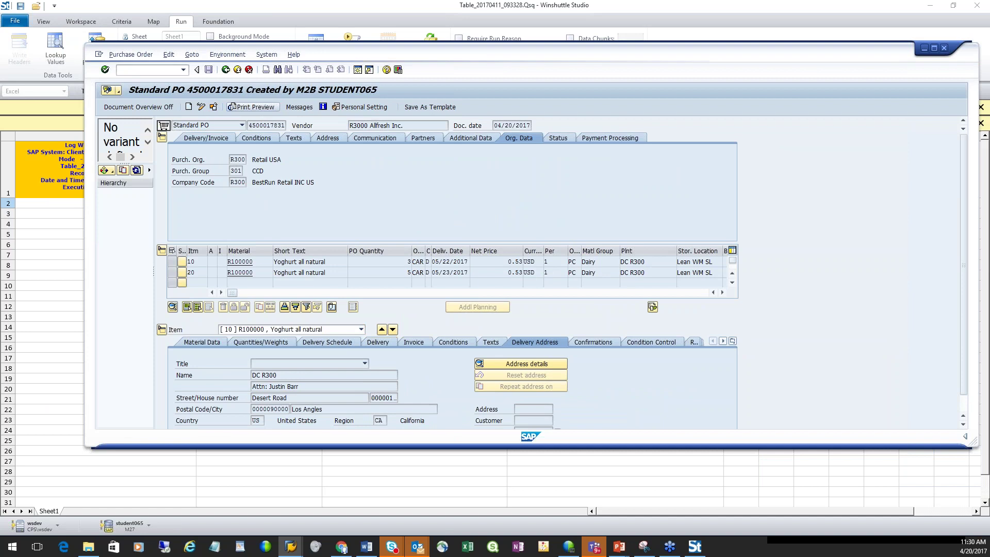
scroll(241, 265, down, 5)
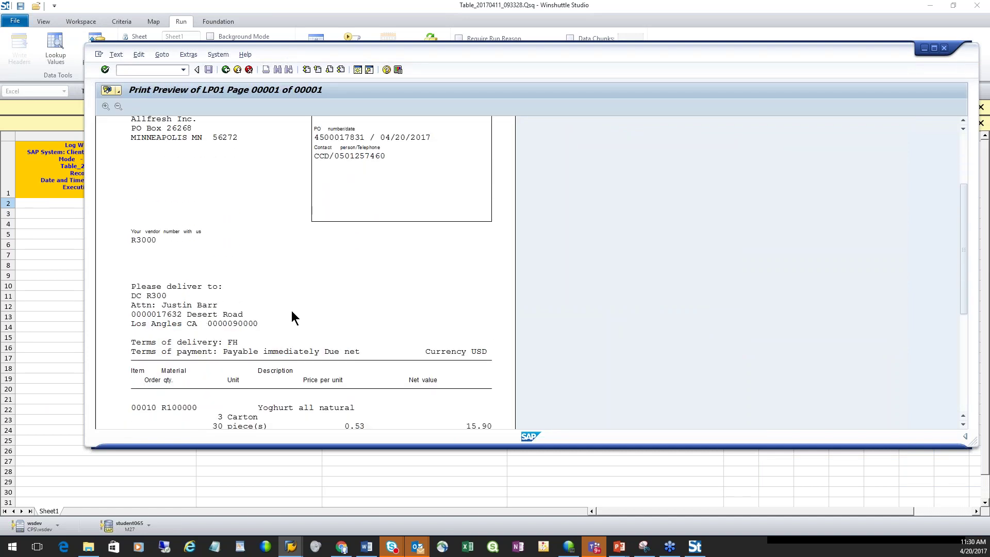
scroll(293, 308, down, 2)
scroll(293, 295, down, 3)
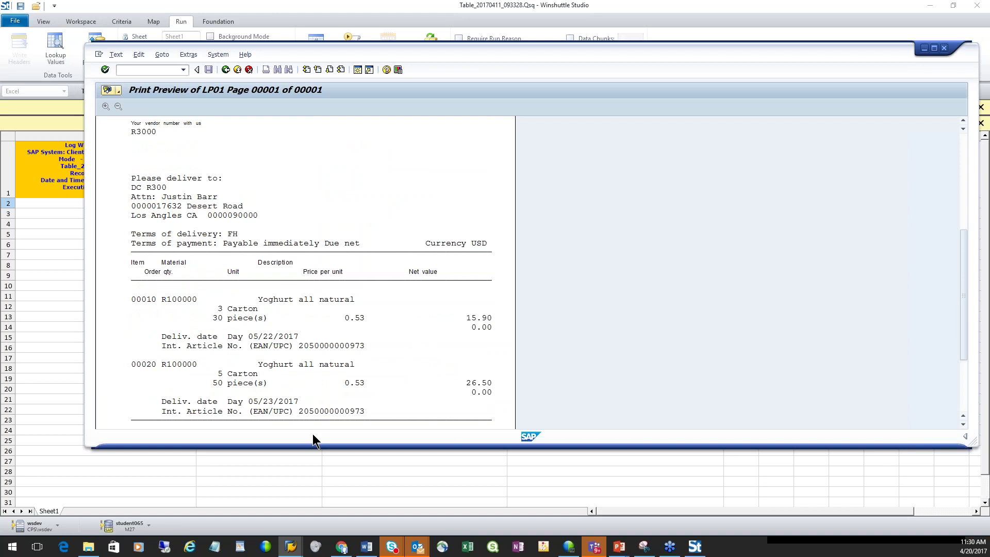
scroll(308, 167, up, 5)
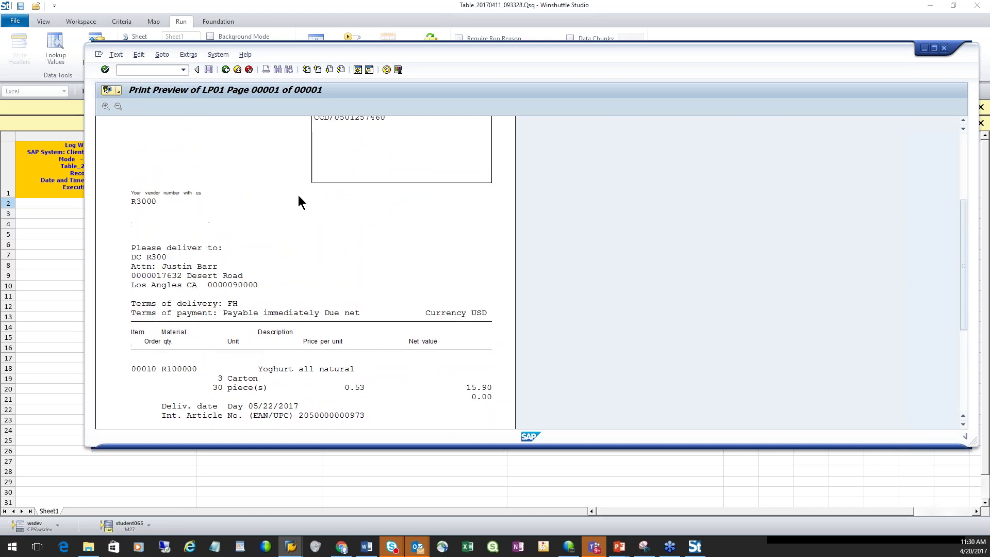
scroll(272, 200, up, 1)
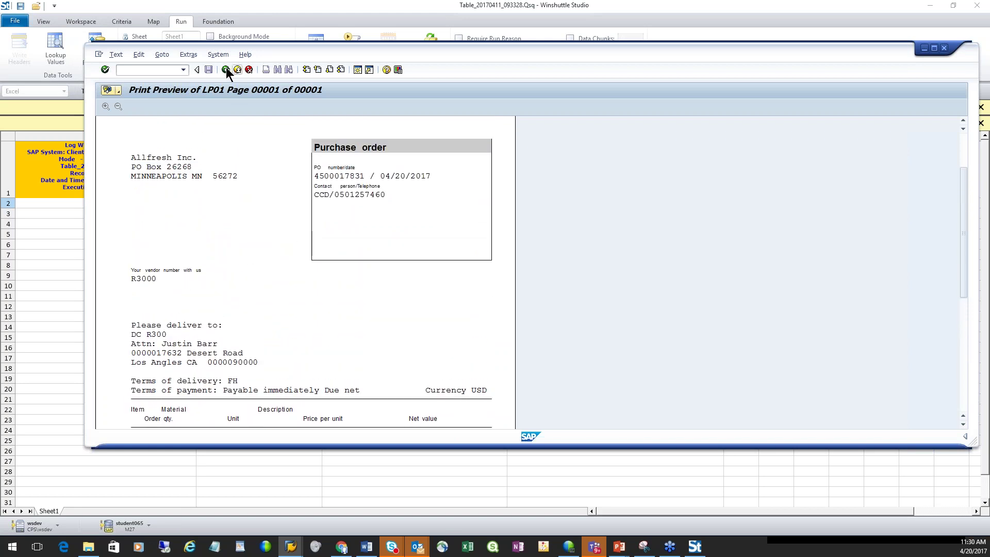
key(F3)
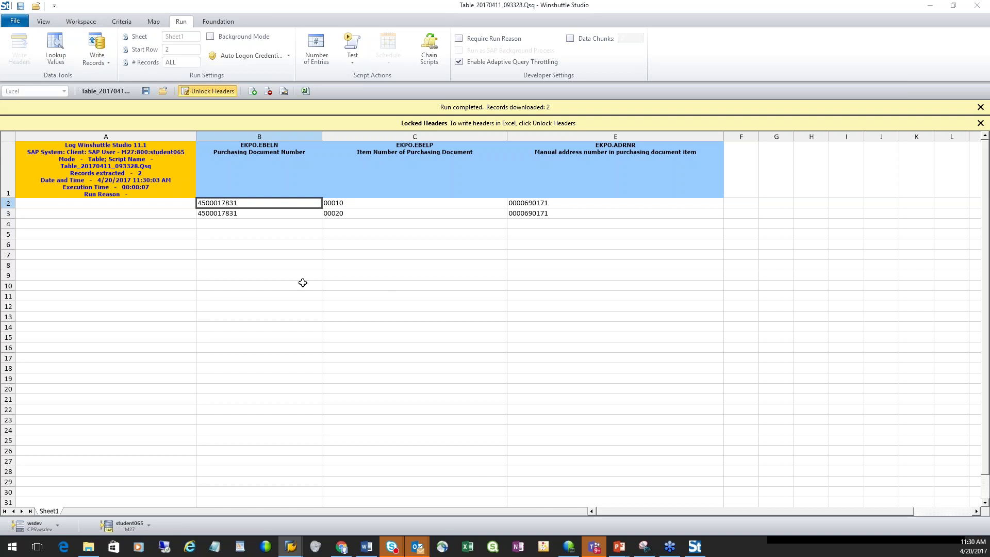
Step: Create a new Direct script from a BAPI with Excel as the data type
click(15, 21)
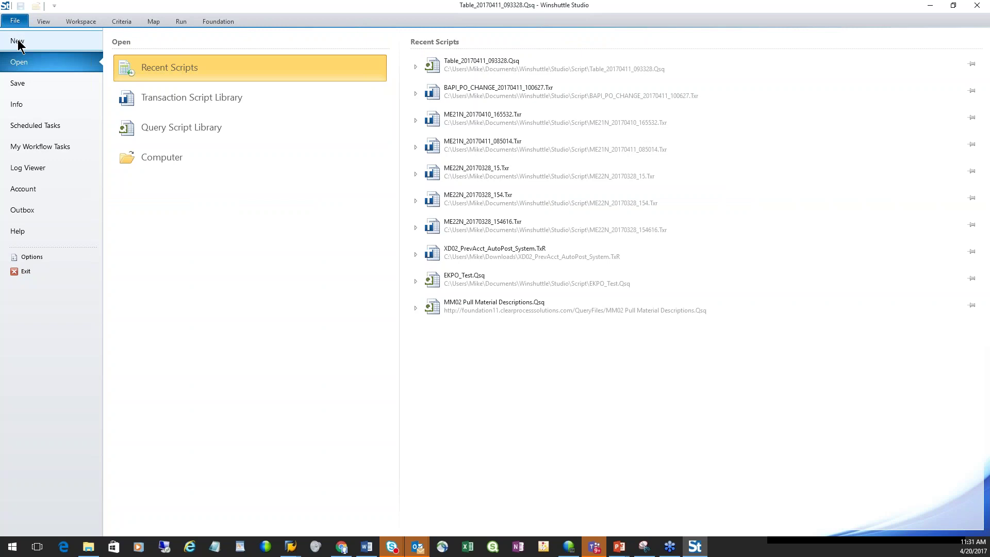
click(18, 41)
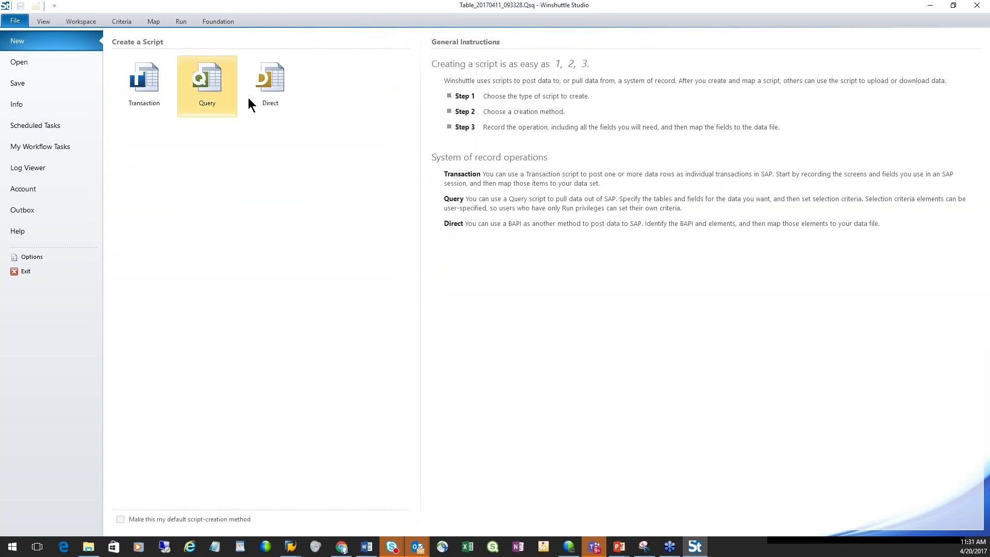
click(276, 79)
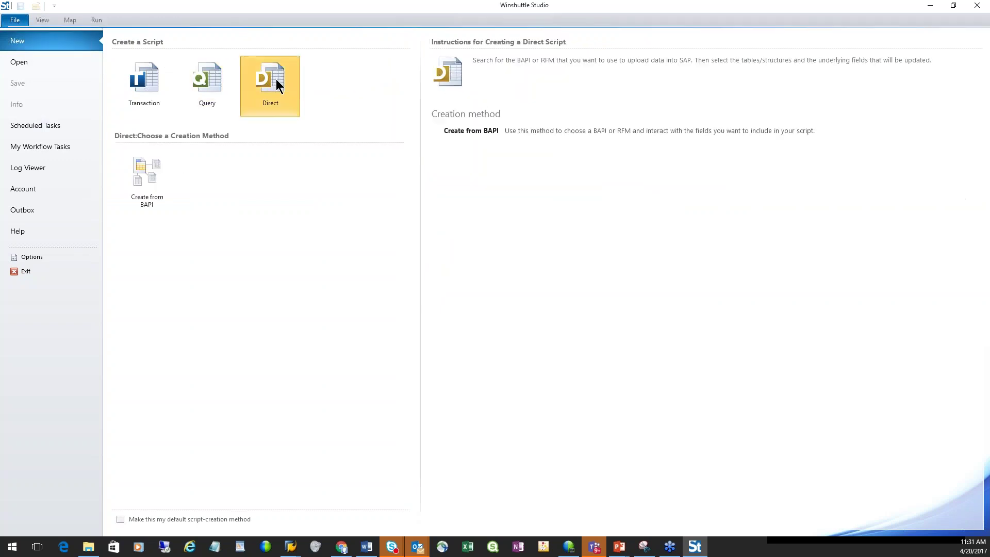
click(151, 170)
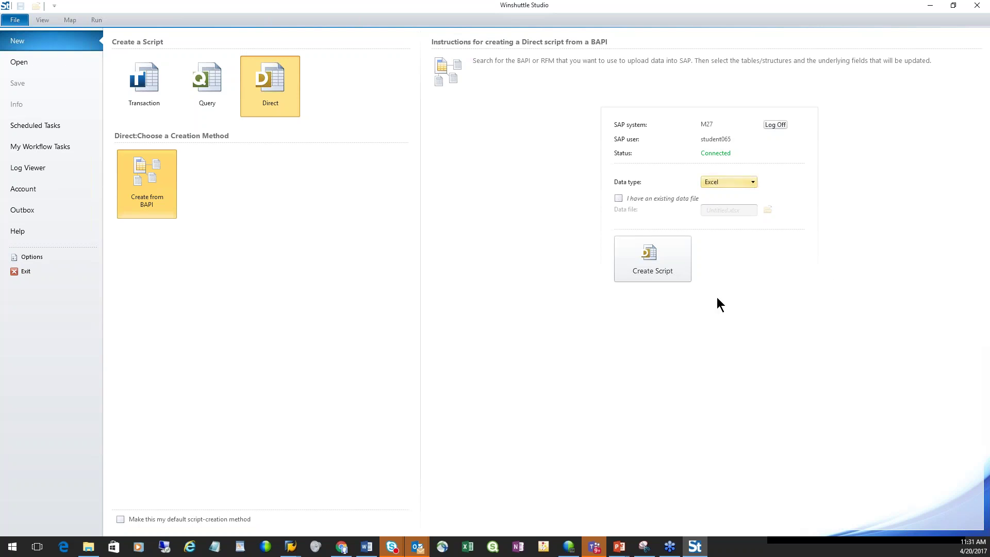
click(658, 255)
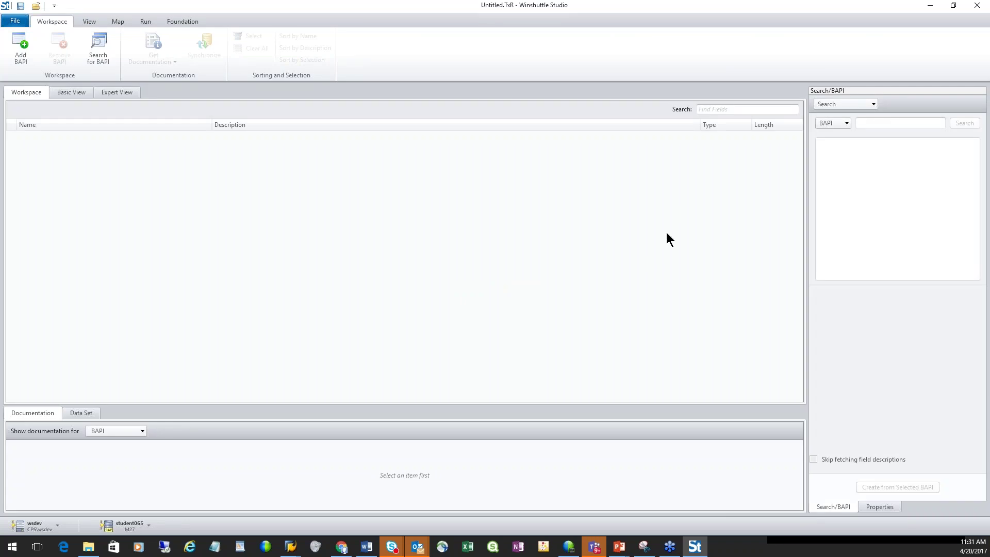
Step: Search for BAPIs matching BAPI_PO* and load BAPI_PO_CHANGE into the script
click(870, 122)
click(879, 121)
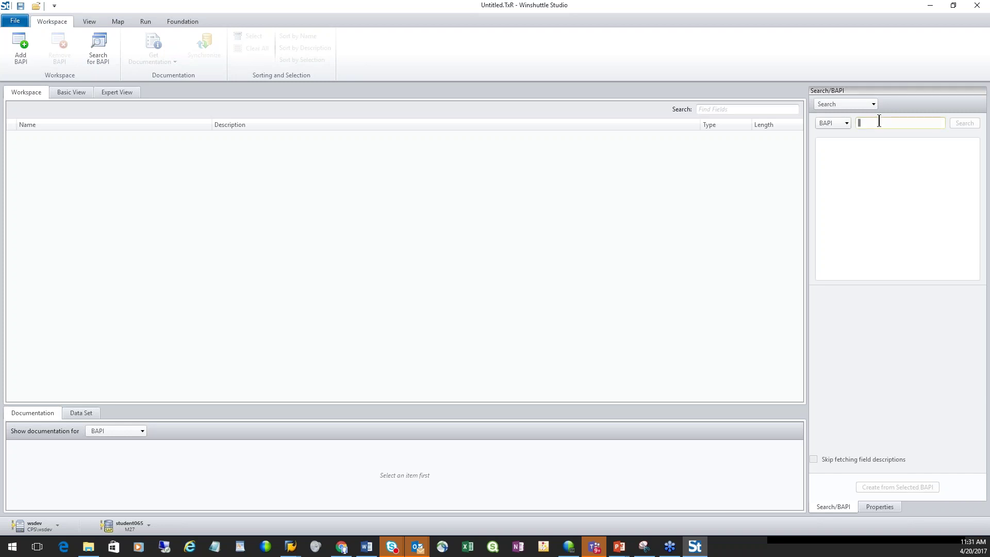
text(BAPI_PO*)
key(Return)
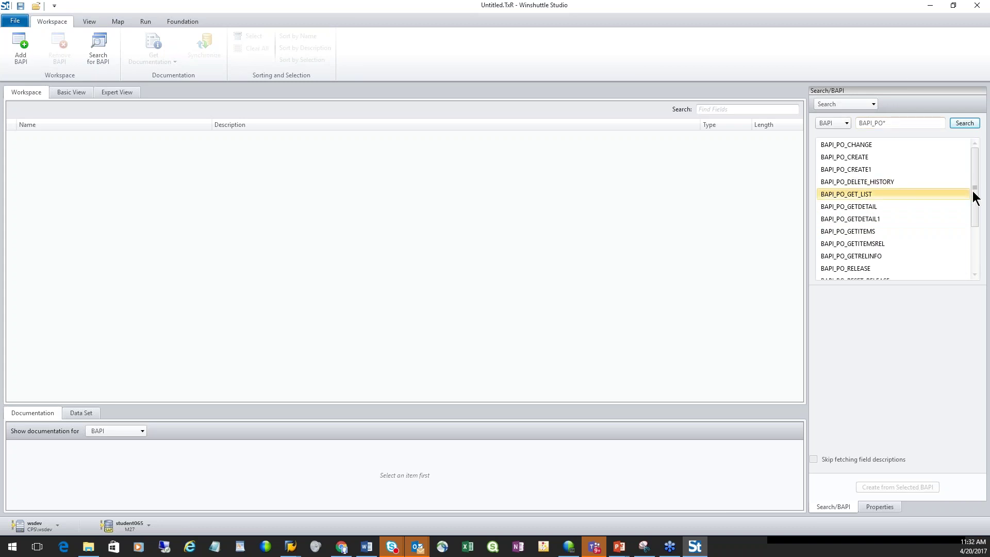
click(851, 141)
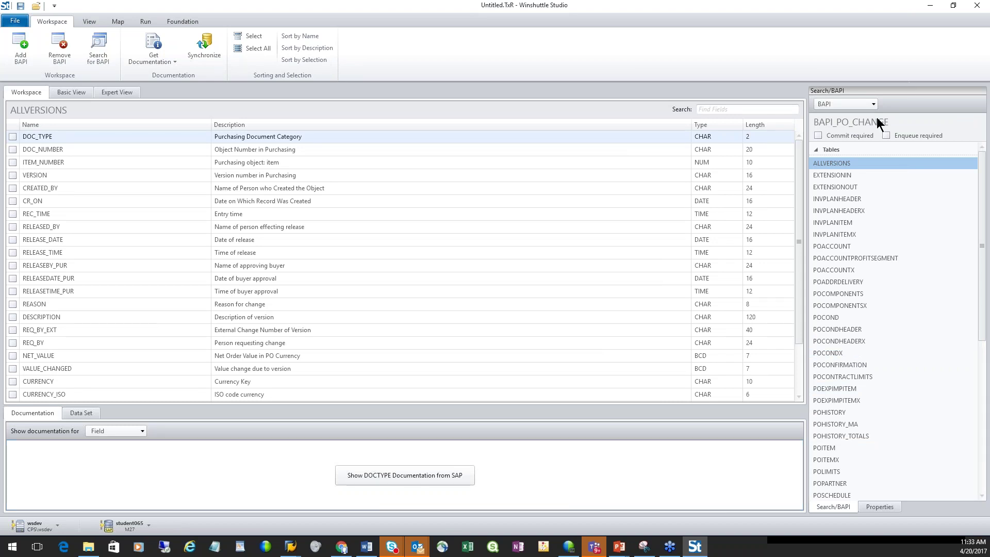
Step: Mark BAPI_PO_CHANGE as requiring a commit and include the PURCHASEORDER field of the ExportOthers input structure
click(818, 136)
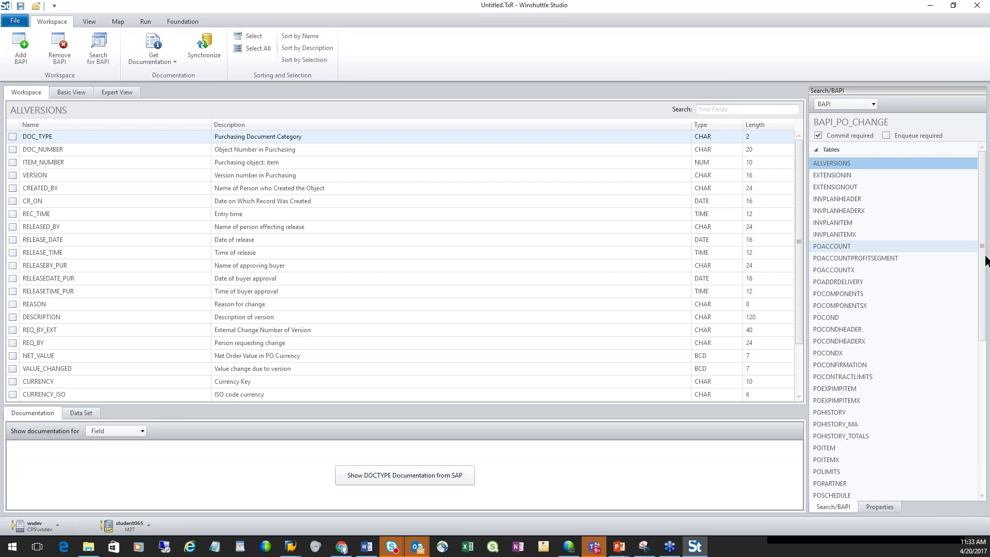
drag(982, 261, 981, 471)
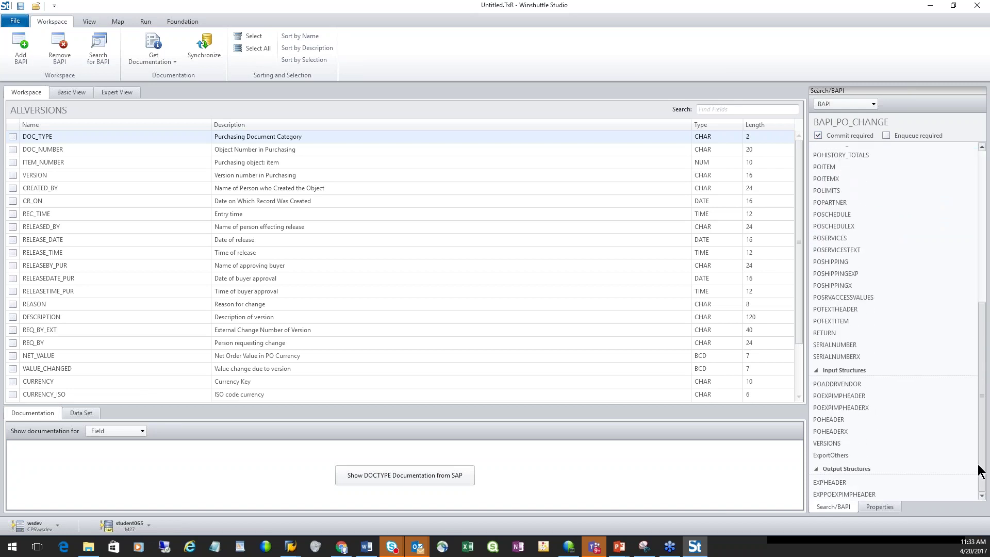
click(835, 454)
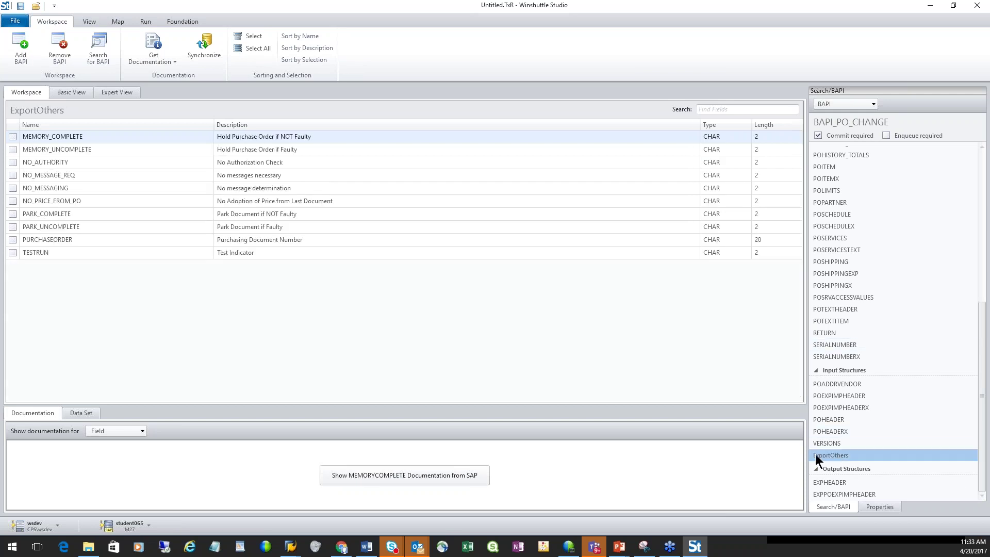
click(12, 239)
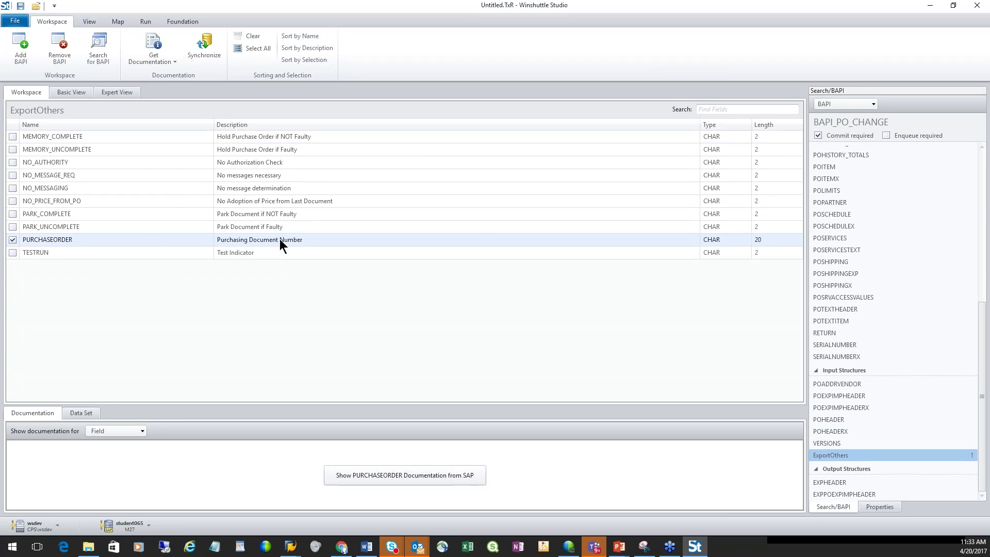
Step: Include the PO_ITEM, NAME, NAME_2, CITY and POSTL_COD1 fields from the POADDRDELIVERY table
click(976, 388)
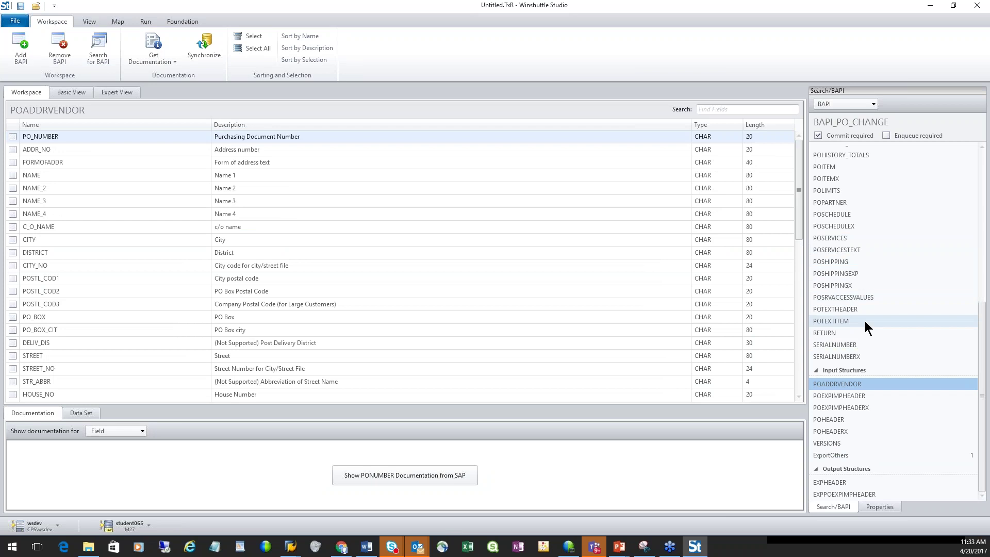
drag(982, 356, 982, 203)
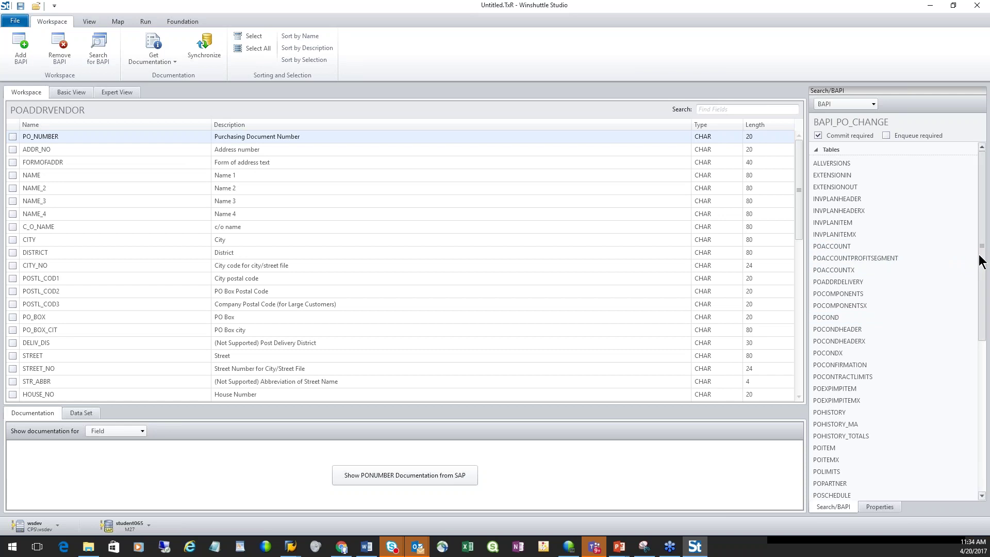
click(830, 282)
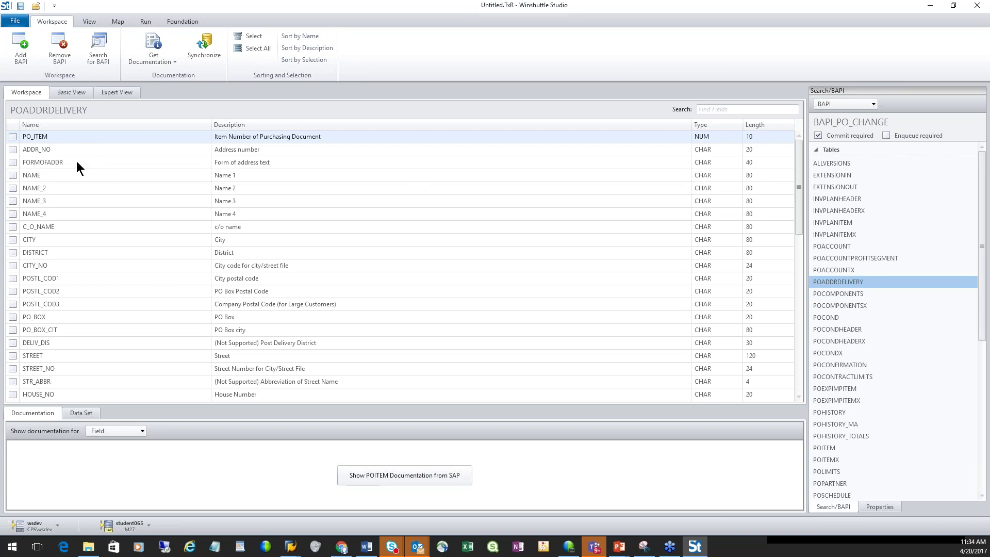
click(12, 136)
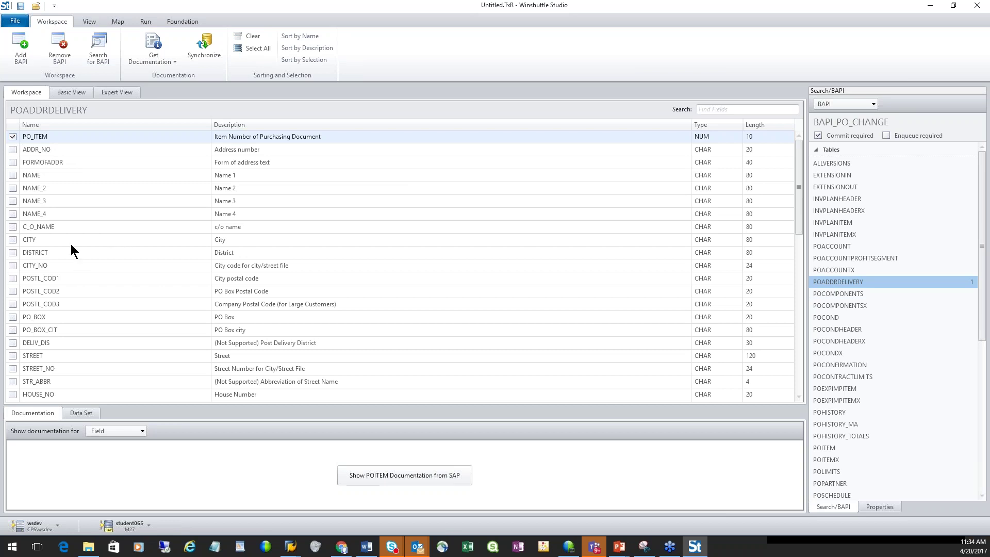
click(12, 176)
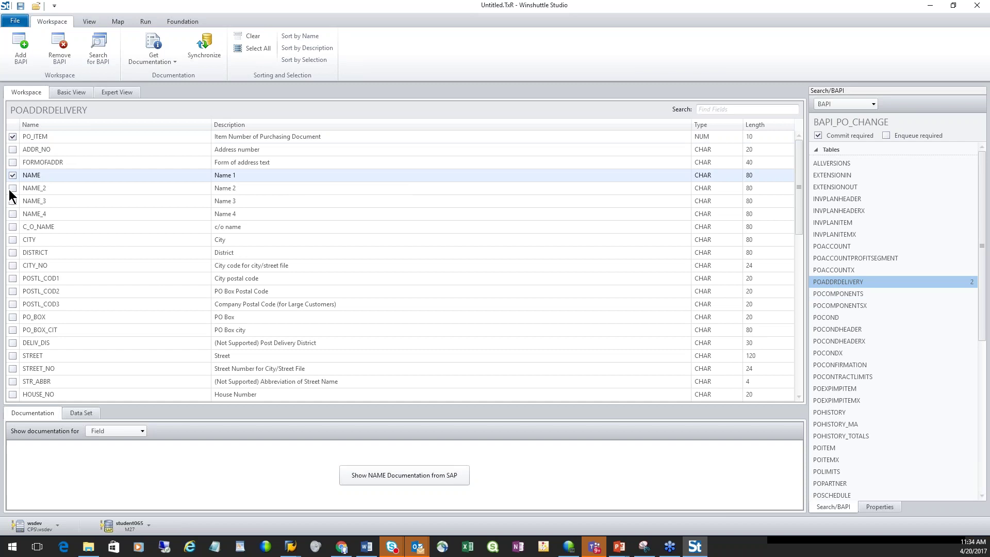
click(12, 188)
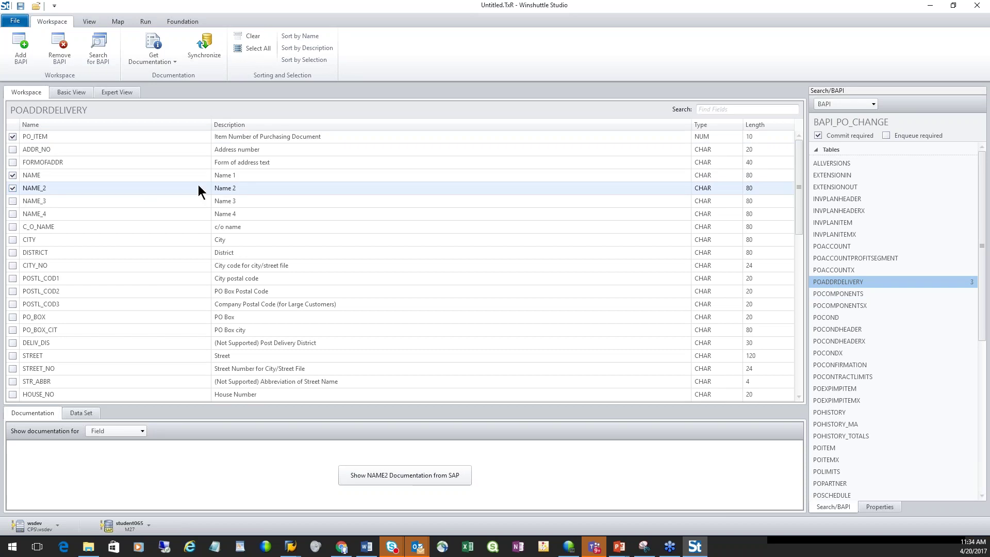
click(13, 241)
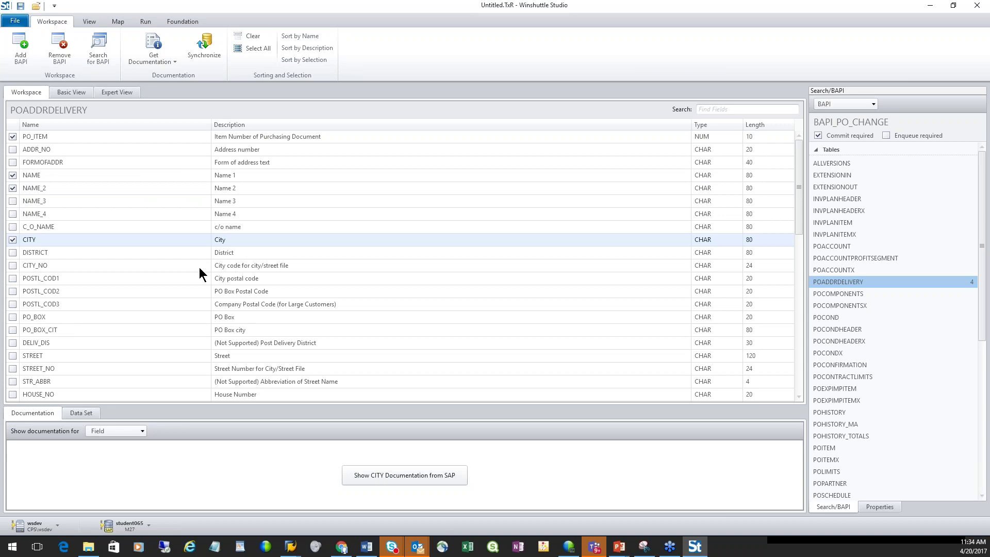
click(12, 278)
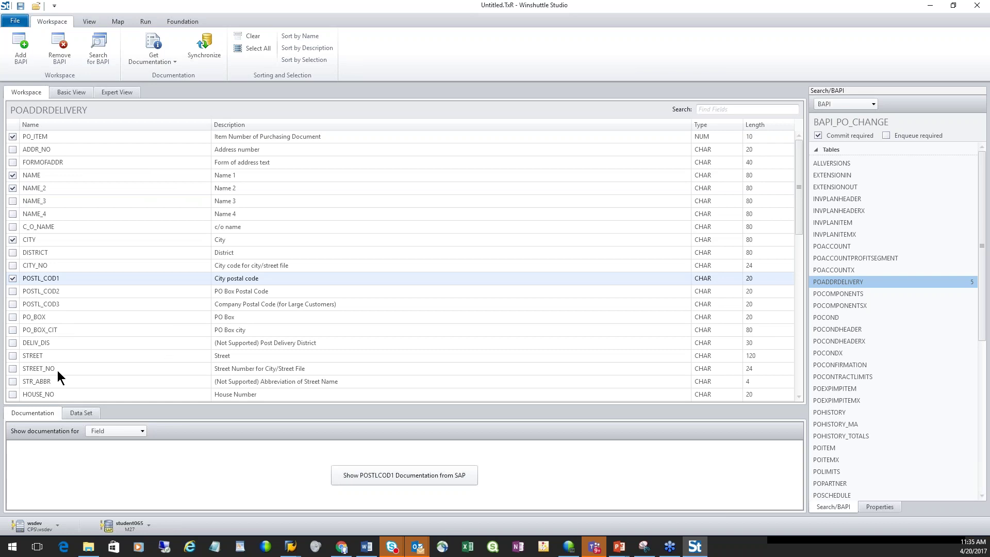
Step: Add the STREET, STREET_NO, HOUSE_NO, COUNTRY and REGION fields to the POADDRDELIVERY selection
click(12, 355)
click(12, 368)
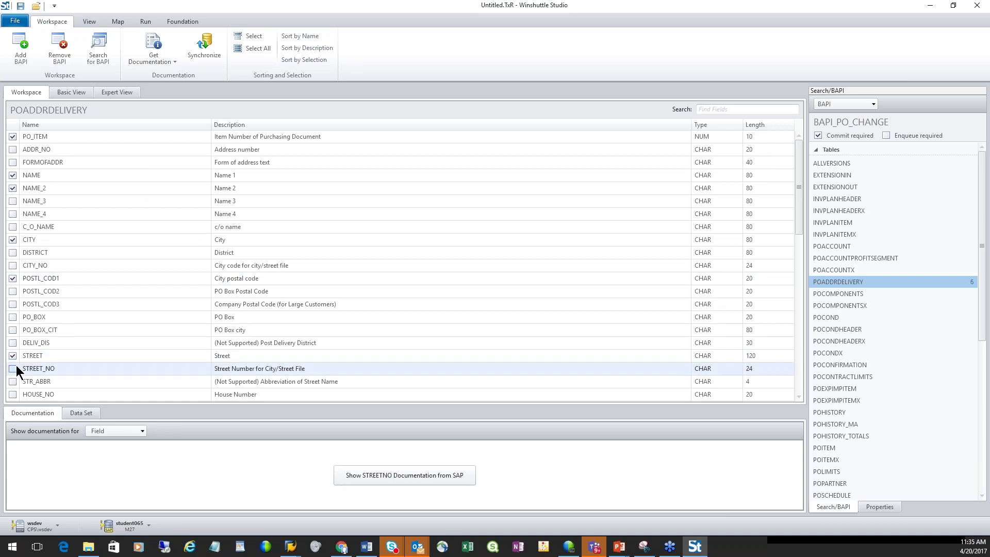
click(13, 394)
scroll(510, 277, down, 4)
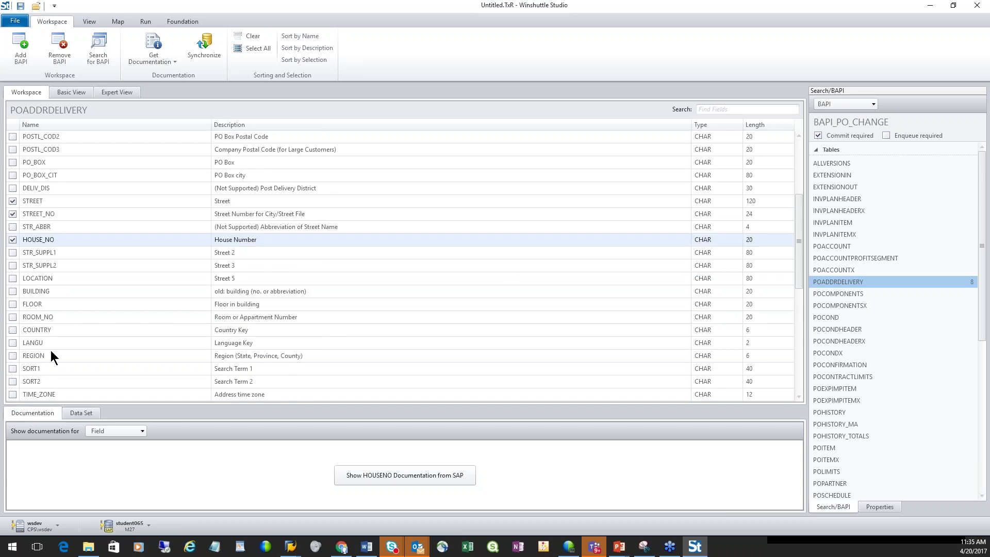
click(13, 330)
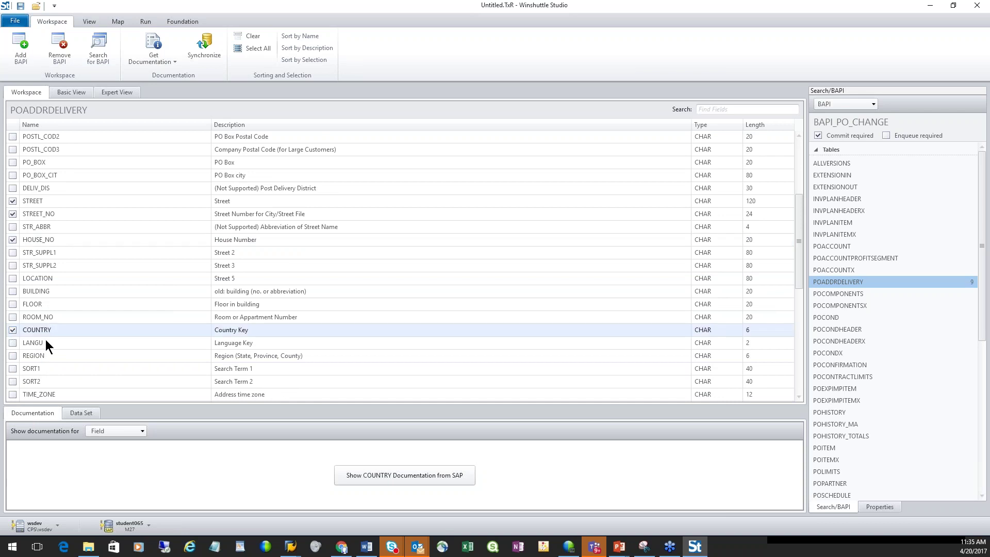
click(14, 354)
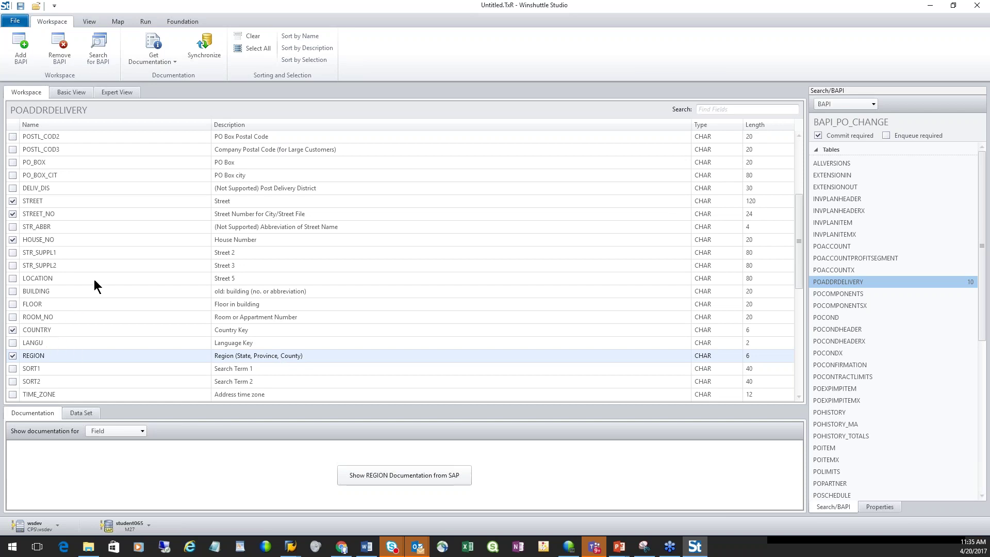
scroll(94, 281, up, 4)
scroll(108, 281, down, 11)
scroll(108, 283, up, 6)
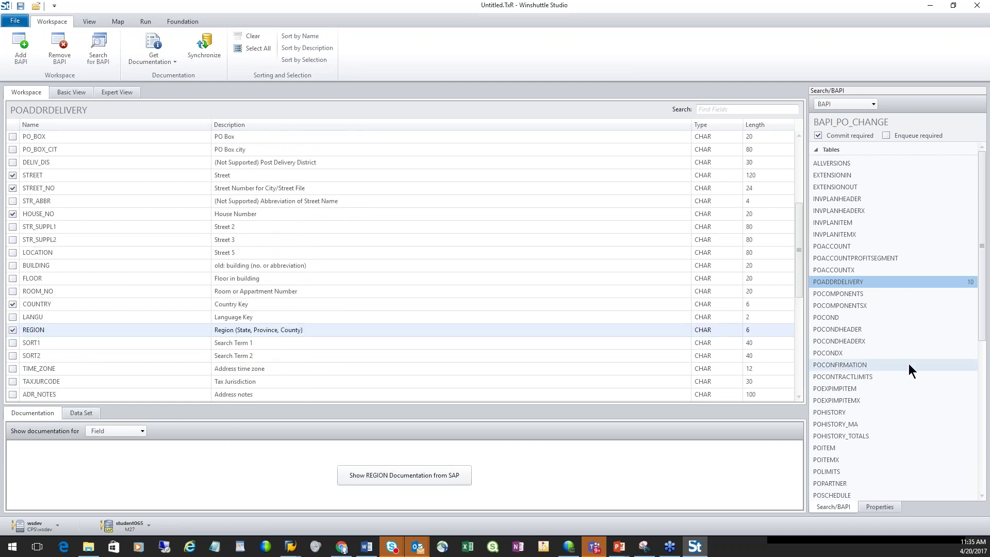
Step: Include the PO_ITEM and MATERIAL fields from the POITEM table
click(976, 306)
scroll(980, 330, down, 2)
scroll(980, 351, down, 2)
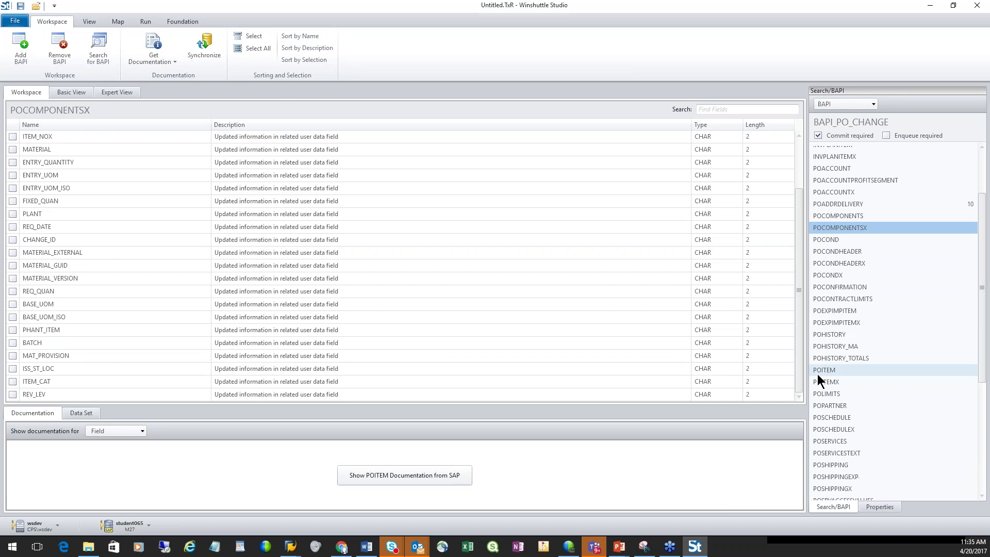
click(824, 370)
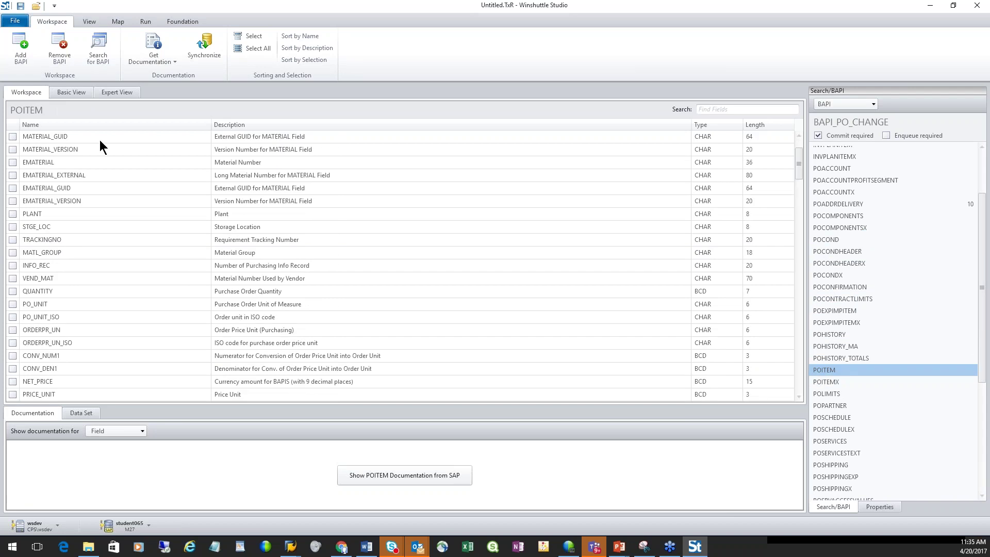
scroll(101, 153, up, 1)
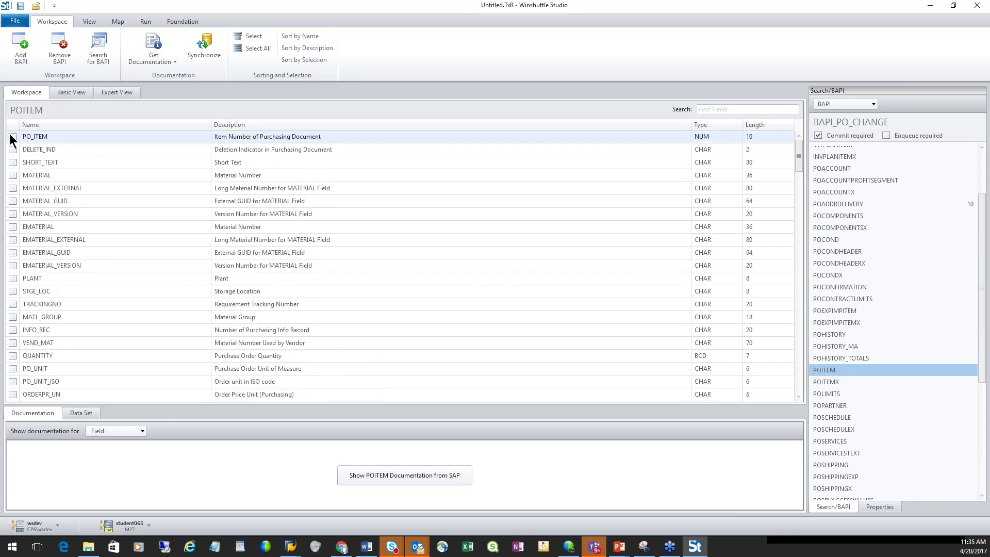
click(13, 137)
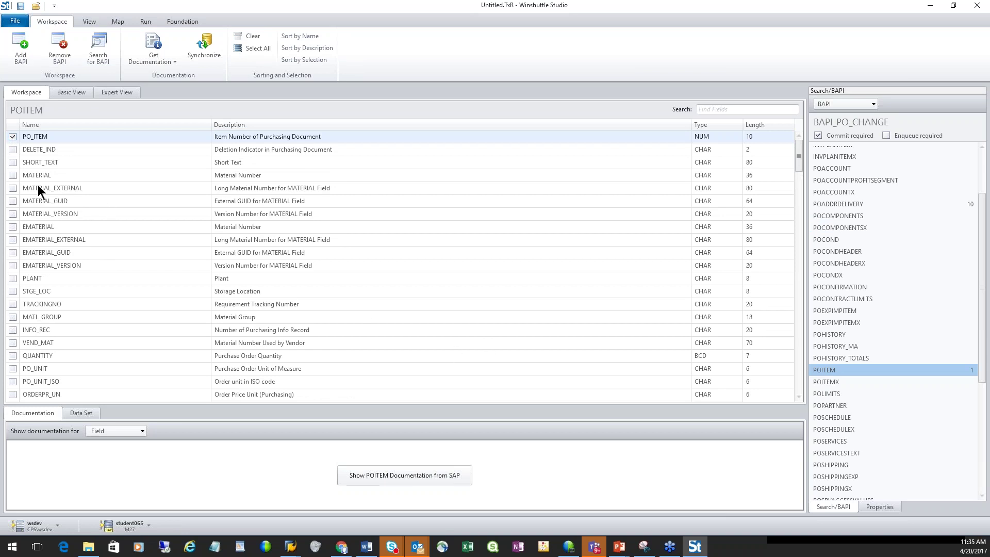
click(13, 175)
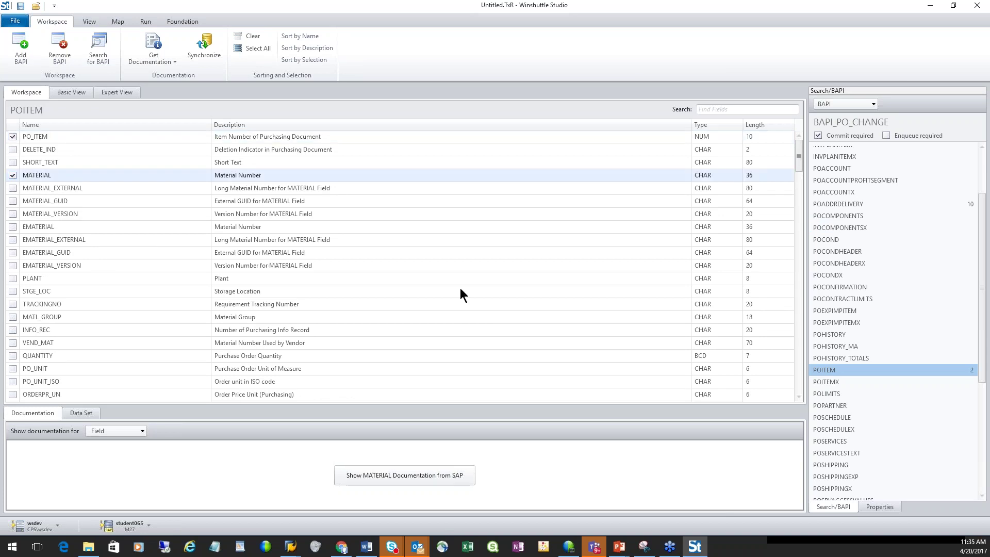
Step: Include the PO_ITEM, PO_ITEMX and MATERIAL fields from the POITEMX table
click(835, 382)
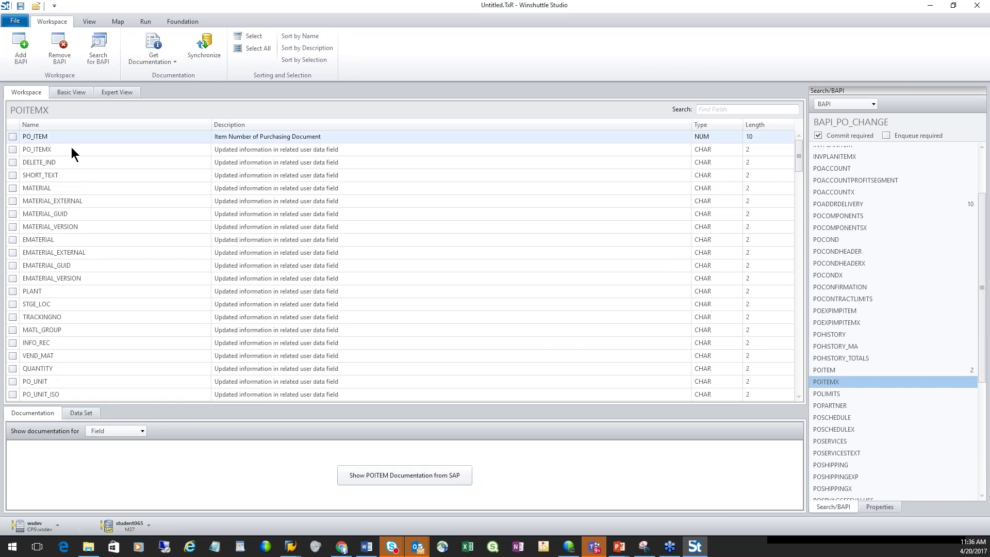
click(12, 136)
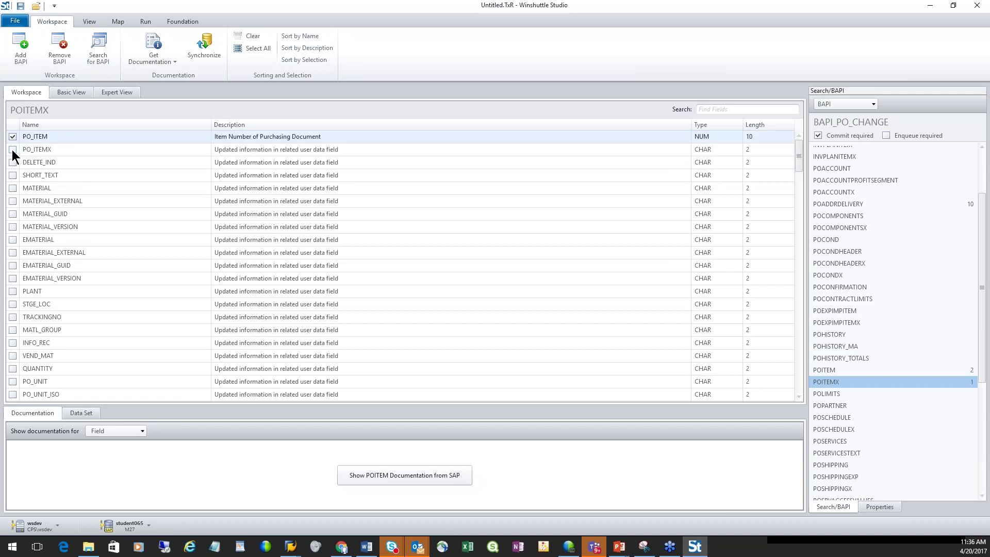
click(13, 150)
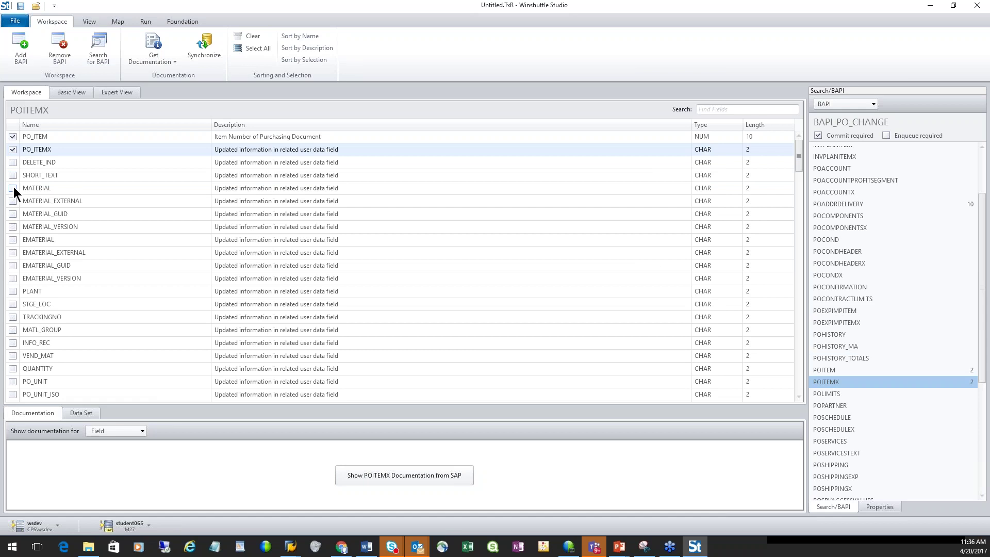
click(824, 371)
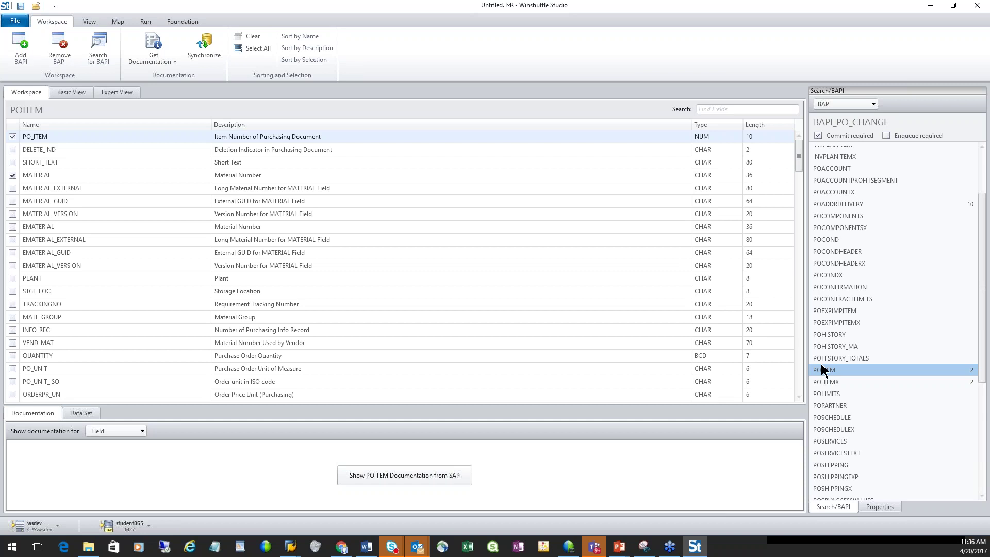
click(830, 383)
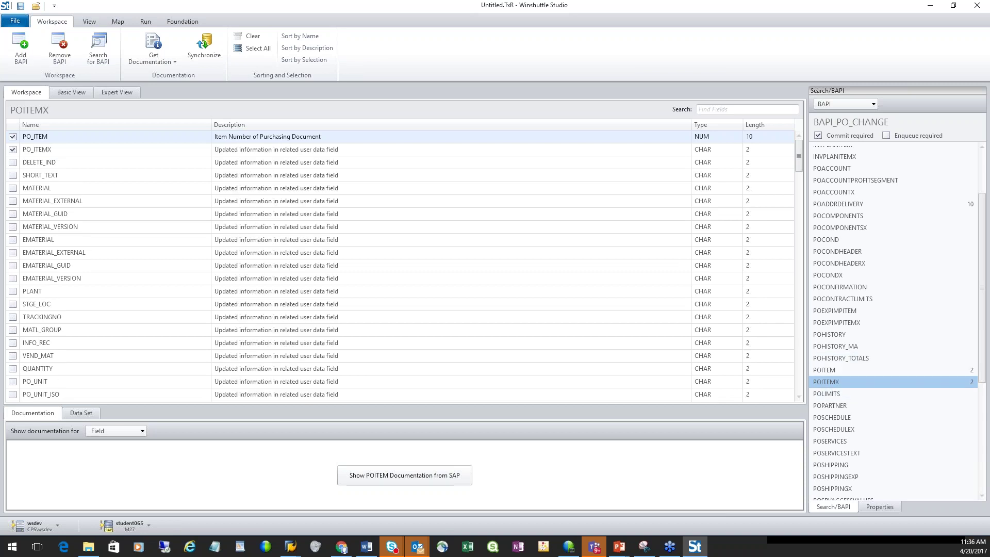
click(13, 189)
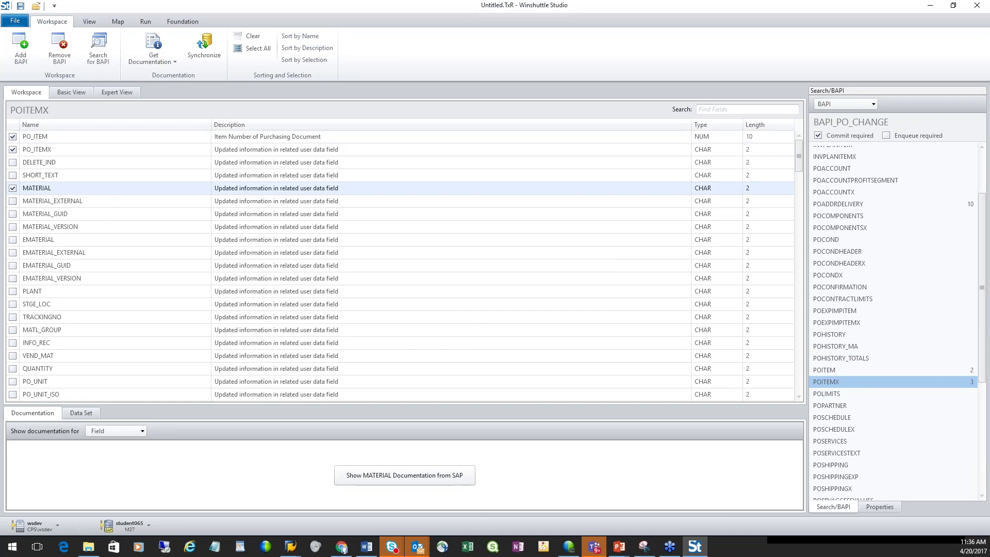
scroll(480, 321, down, 4)
scroll(474, 336, up, 4)
Step: Open the script's field mapping in expert view and map the RUN LOG to column A of the data set
click(118, 24)
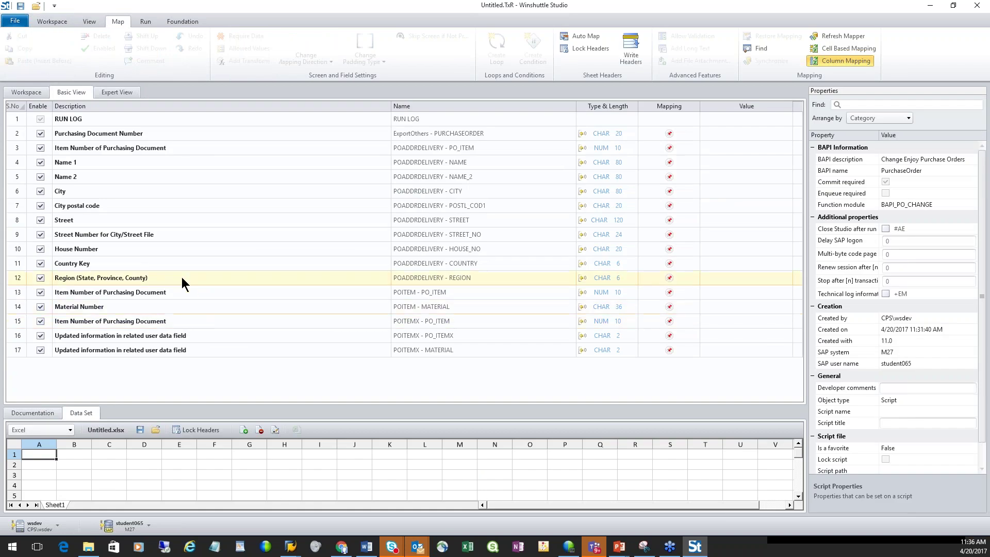
click(117, 93)
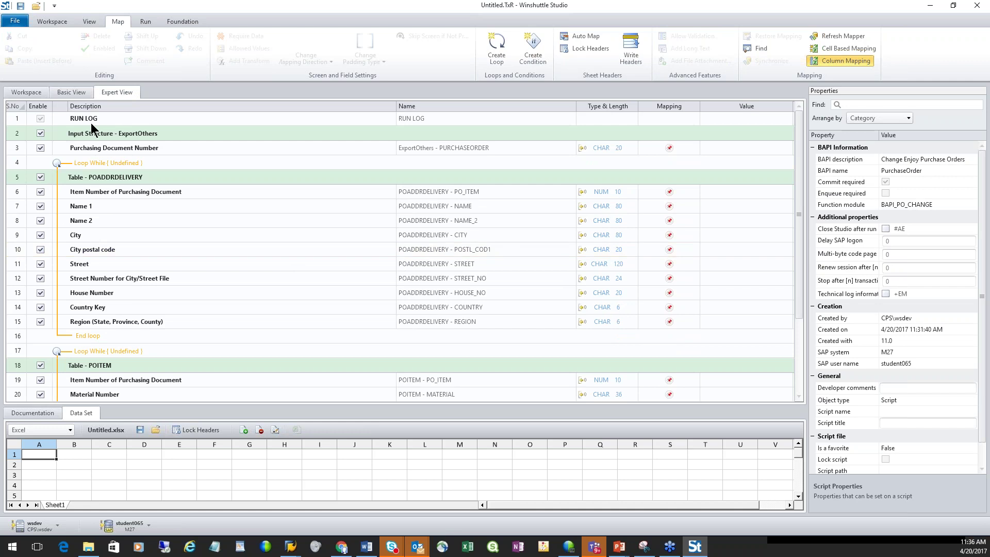
drag(170, 117, 33, 452)
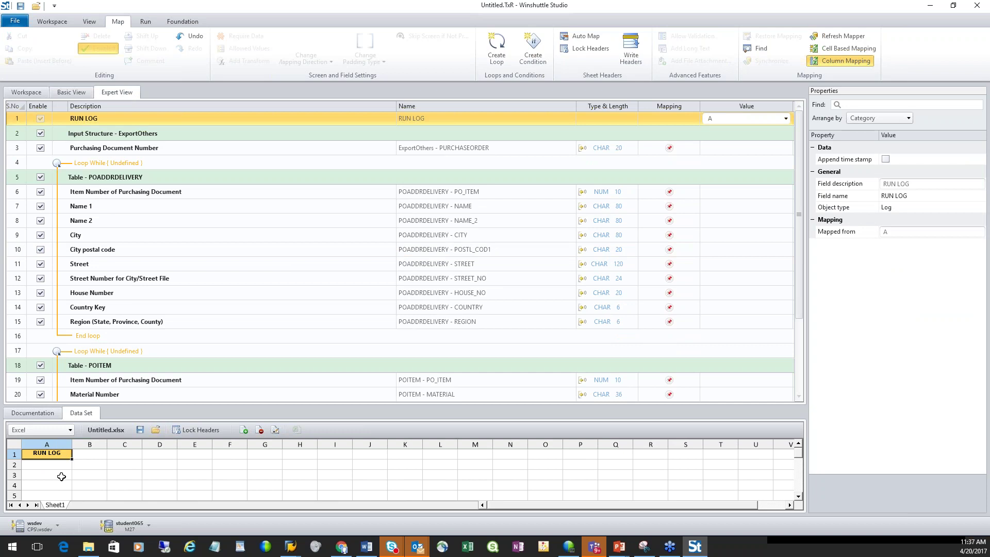
Step: Define the POADDRDELIVERY loop as a single sheet loop on column B, with H identifying the header and D the line items
scroll(233, 298, down, 3)
scroll(225, 266, up, 3)
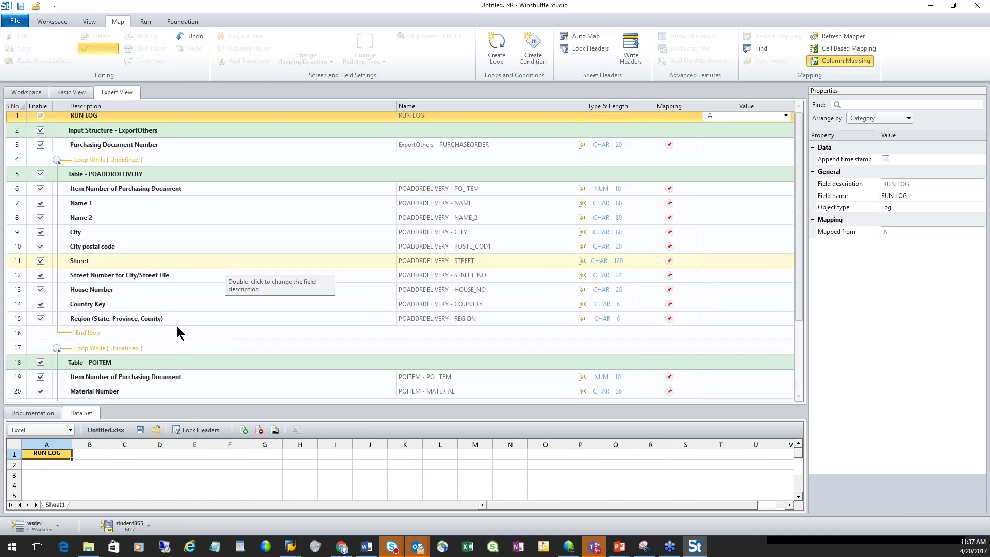
scroll(178, 327, down, 3)
scroll(174, 332, up, 3)
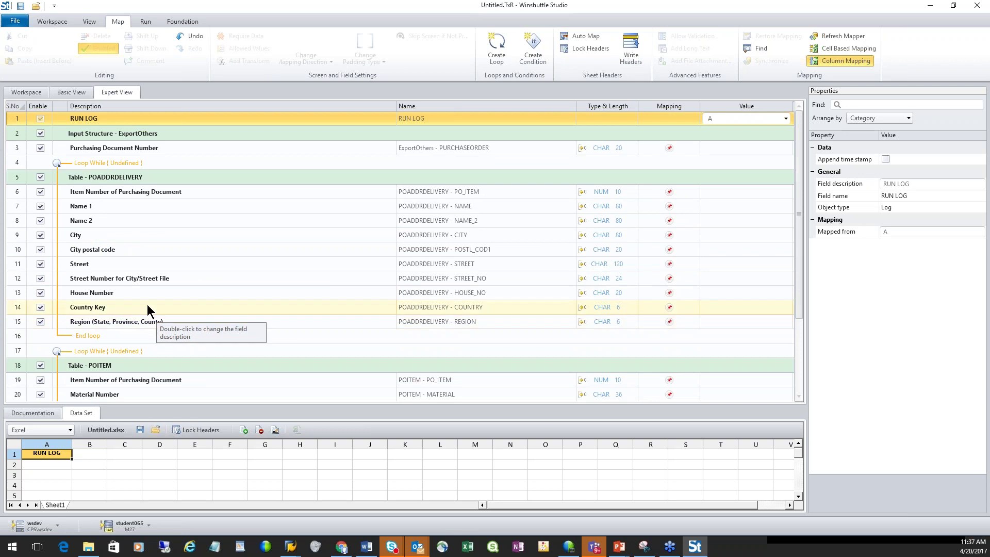
click(112, 163)
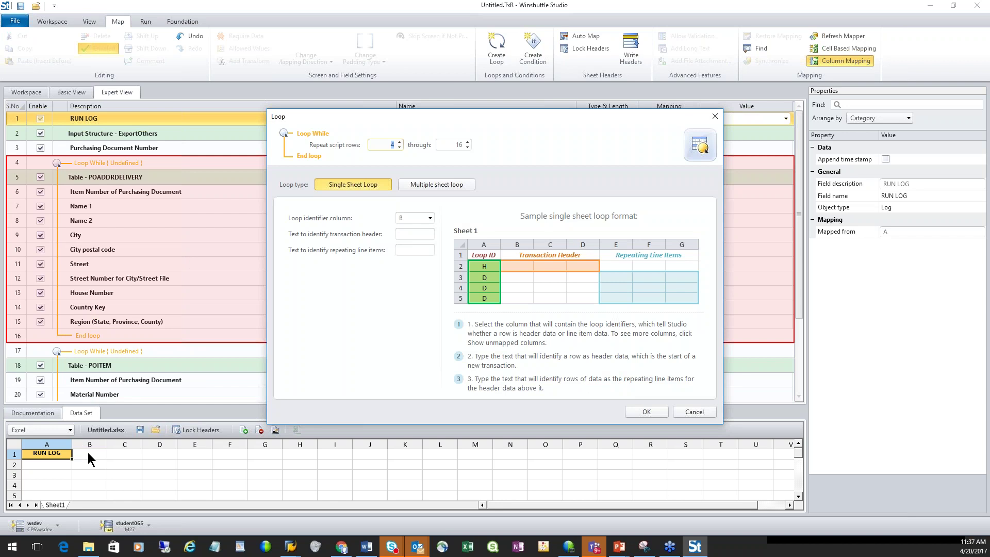
click(426, 232)
text(H)
click(417, 250)
text(D)
click(646, 412)
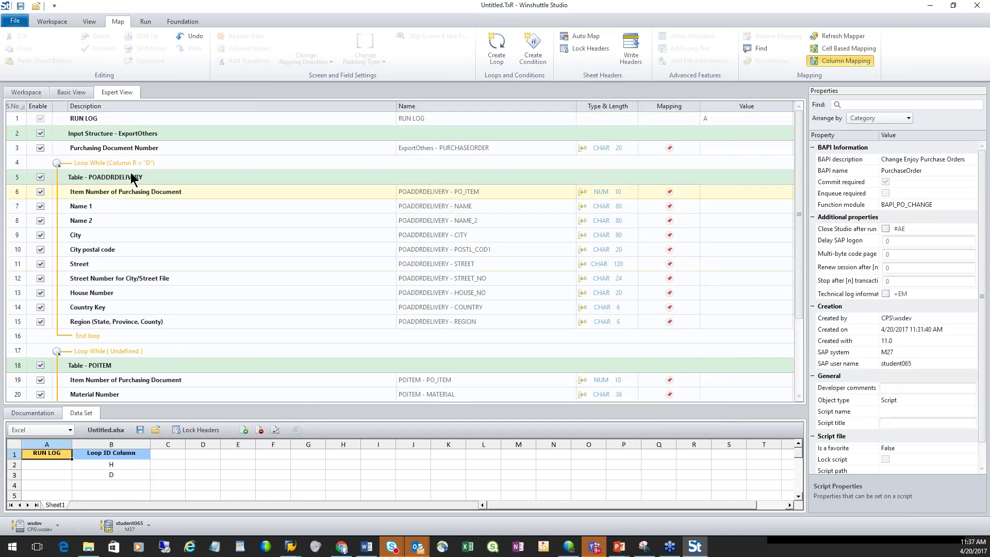
Step: Define the POITEM loop on identifier column C, with H1 for the transaction header and H2 for the repeating line items
scroll(160, 317, down, 2)
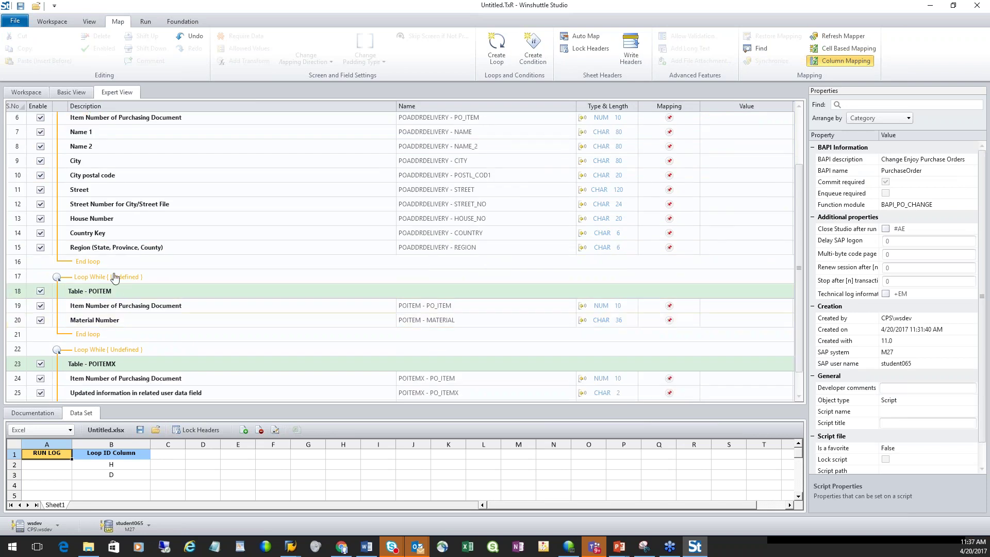
double_click(123, 281)
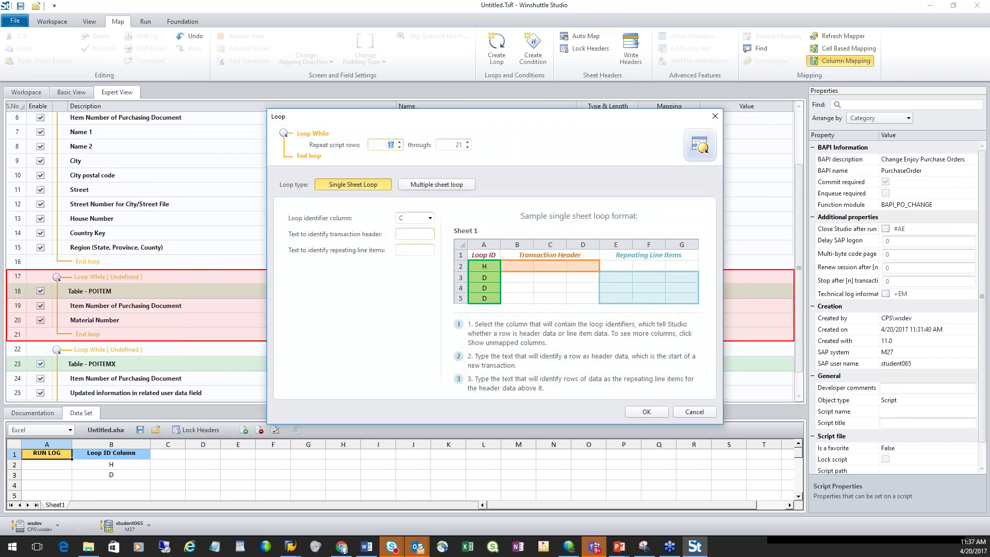
click(422, 235)
text(H1)
click(409, 250)
text(H2)
click(647, 412)
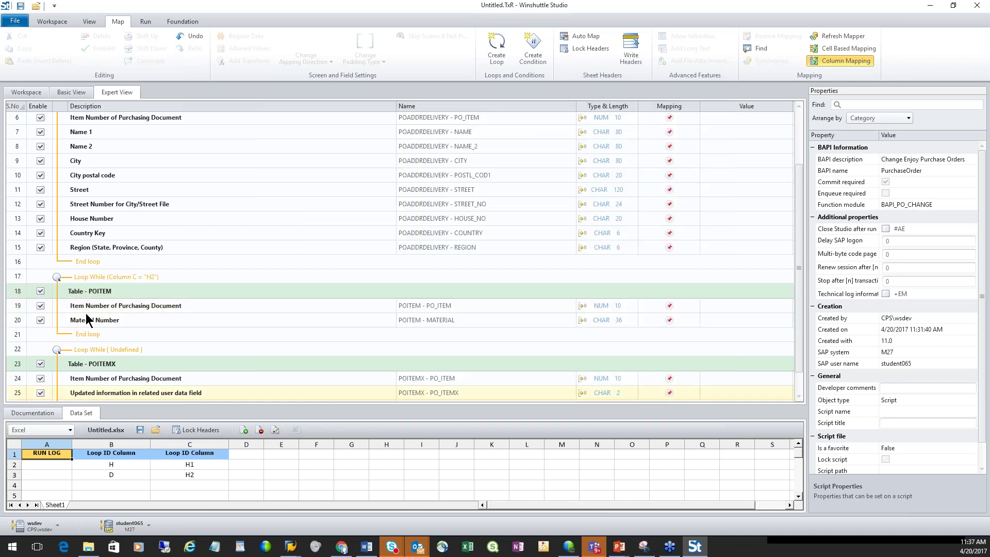
Step: Define the POITEMX loop on identifier column D, with H2 for the transaction header and D2 for the repeating line items
scroll(238, 343, down, 1)
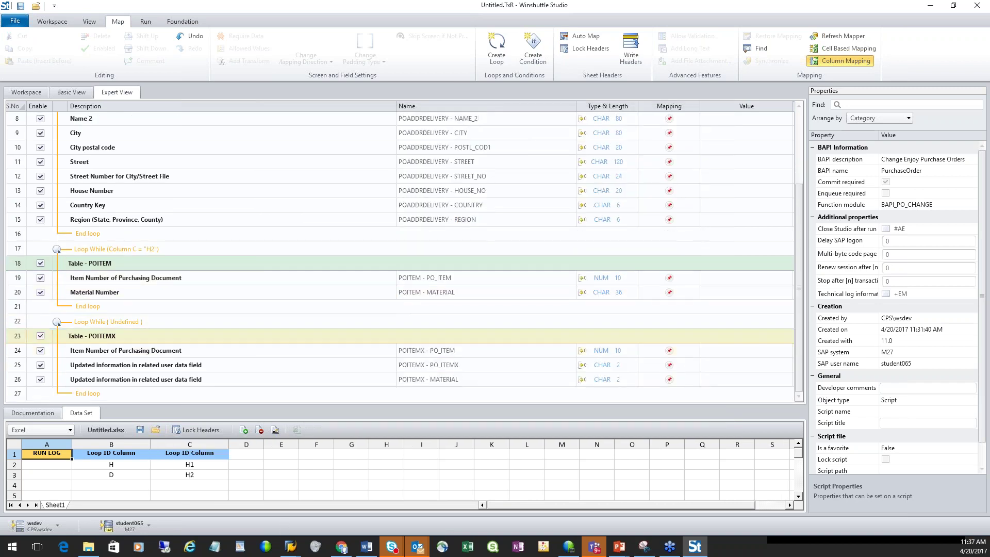
double_click(107, 324)
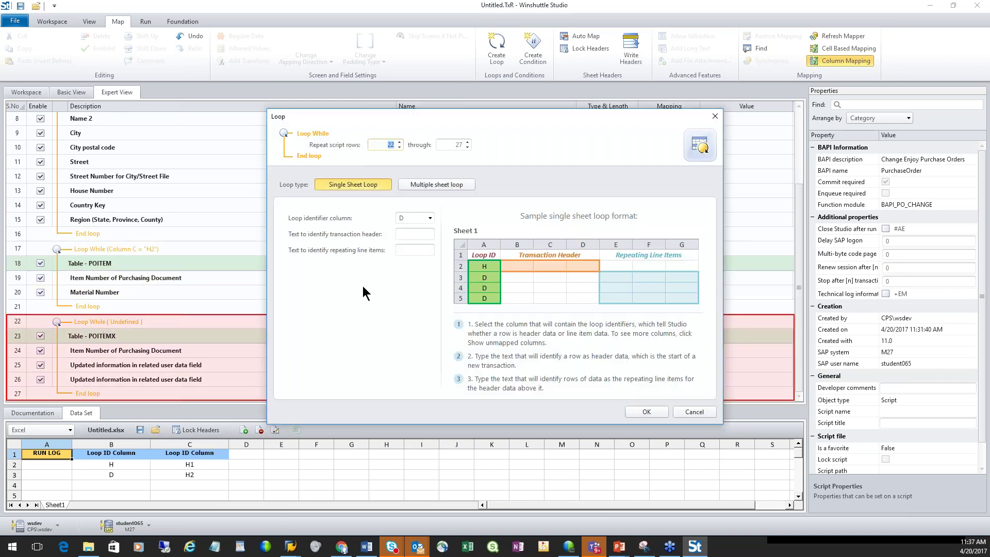
text(H2)
key(Tab)
text(H1)
key(BackSpace)
key(BackSpace)
text(D2)
click(646, 411)
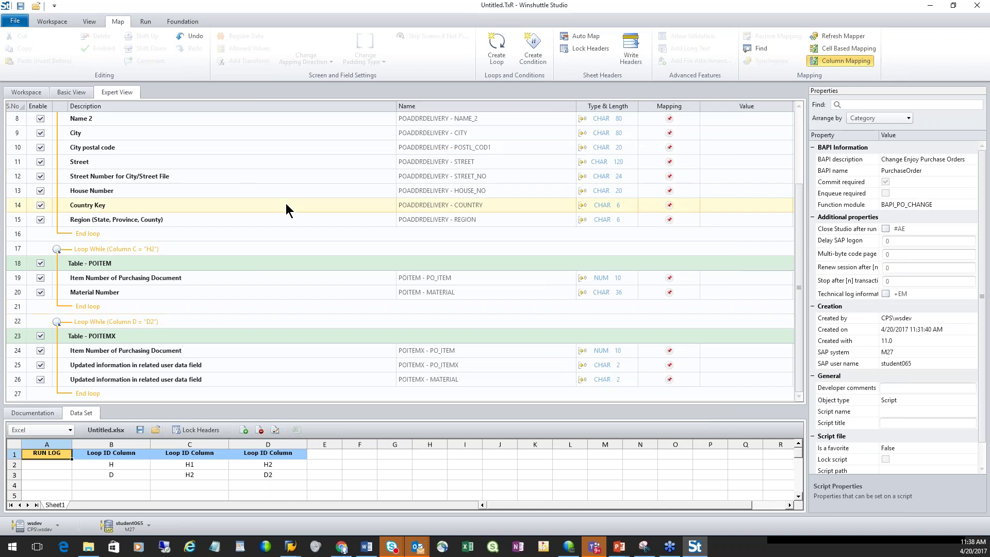
Step: Map the Purchasing Document Number to column E, and the POADDRDELIVERY item number and Name 1 to columns F and G
scroll(286, 203, up, 2)
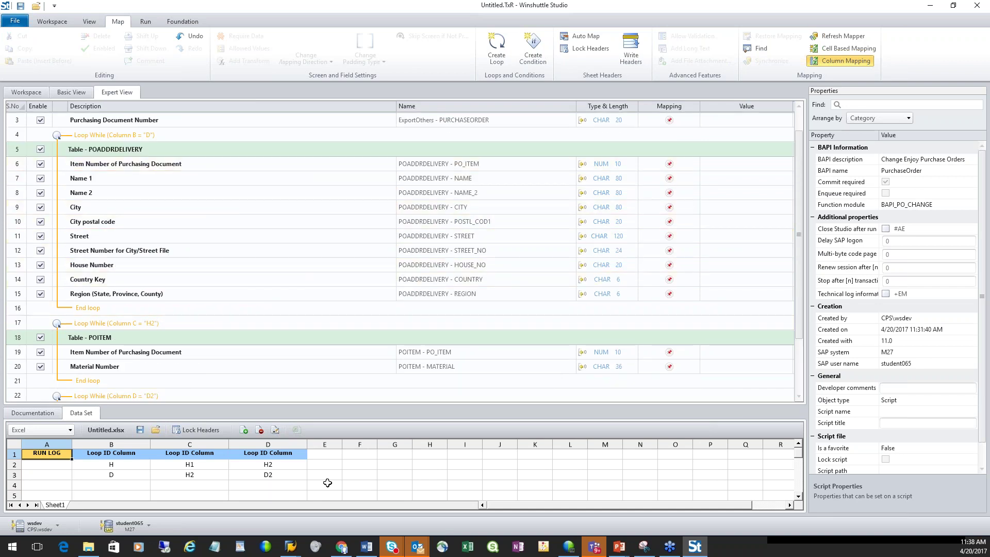
drag(323, 456, 274, 124)
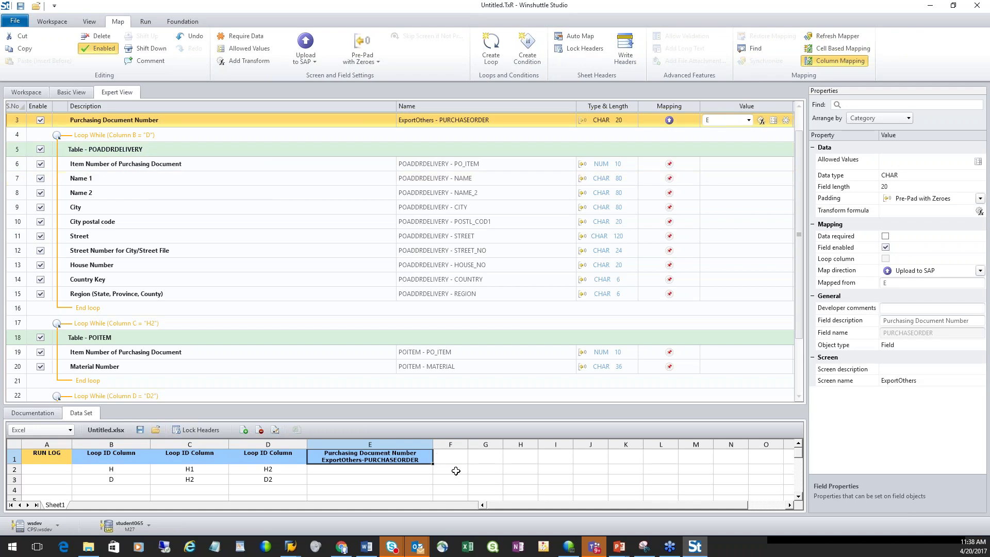
drag(455, 456, 230, 165)
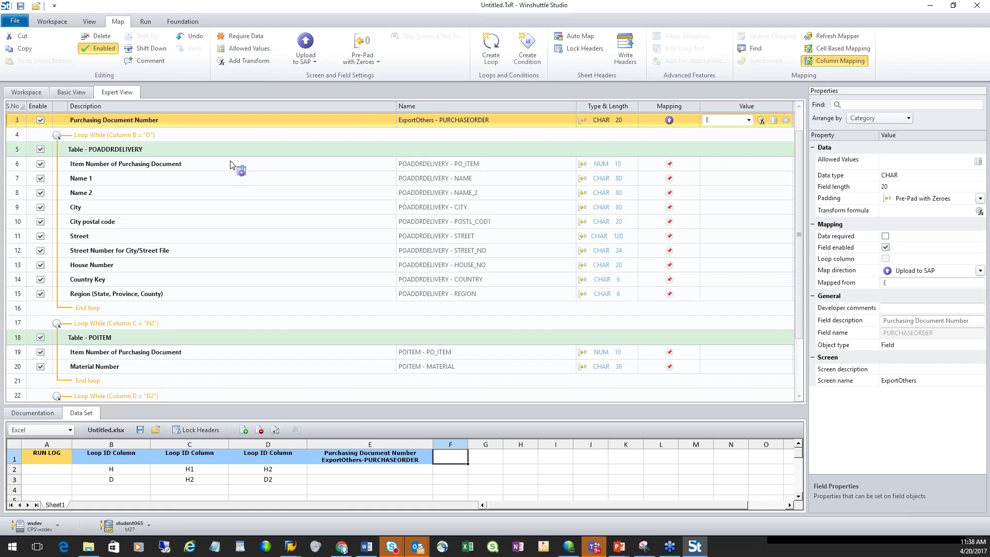
drag(230, 165, 232, 166)
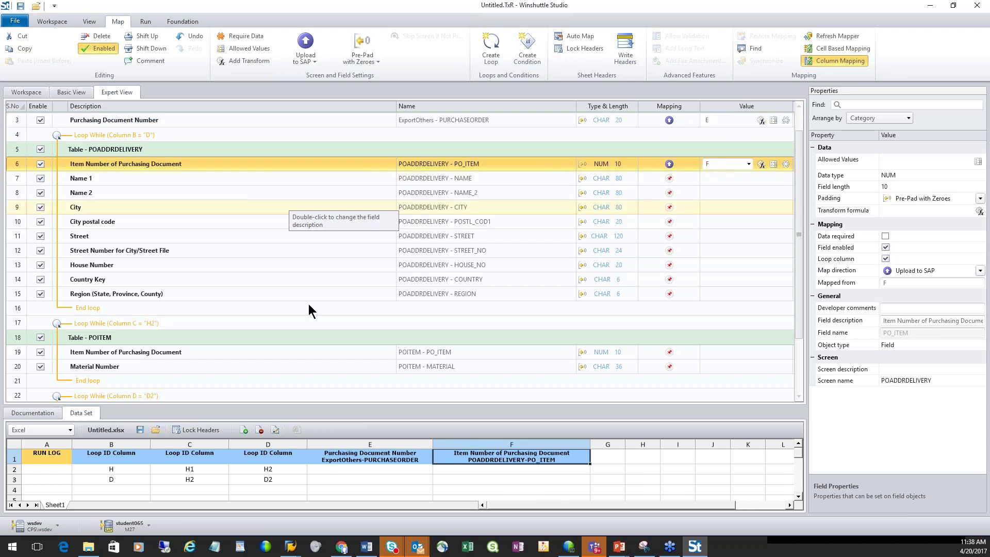
drag(608, 456, 241, 181)
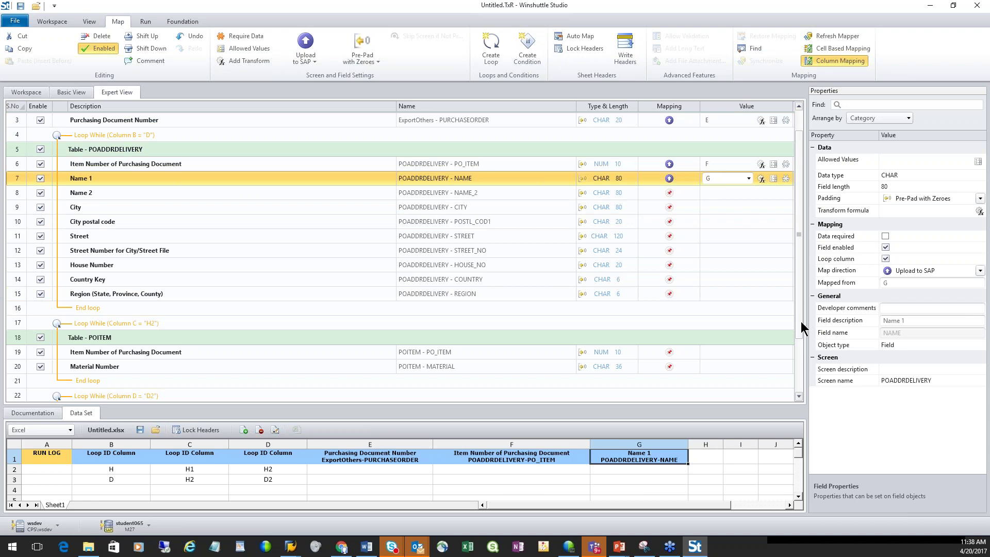
Step: Map the item number fields of the POITEM and POITEMX tables to the shared column F
scroll(802, 327, down, 3)
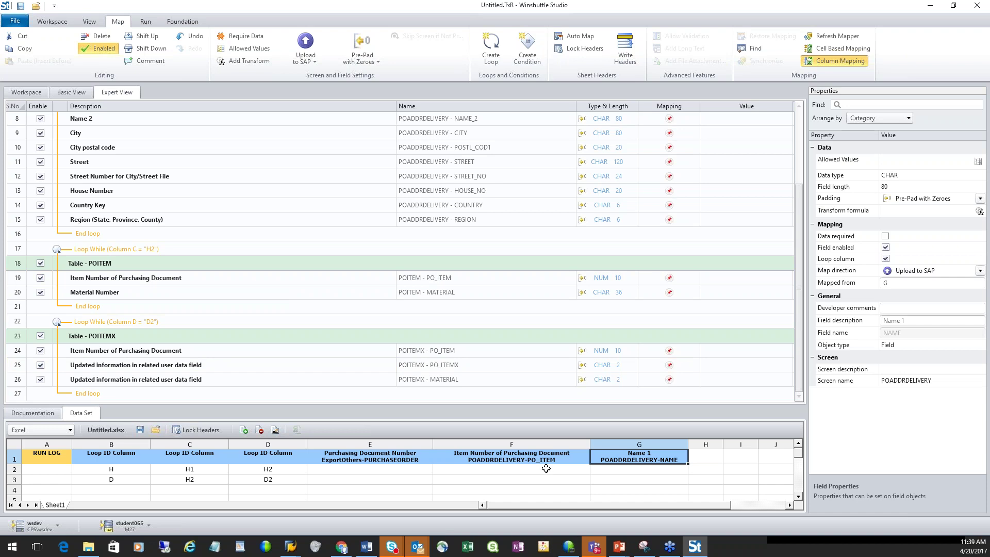
drag(546, 468, 334, 281)
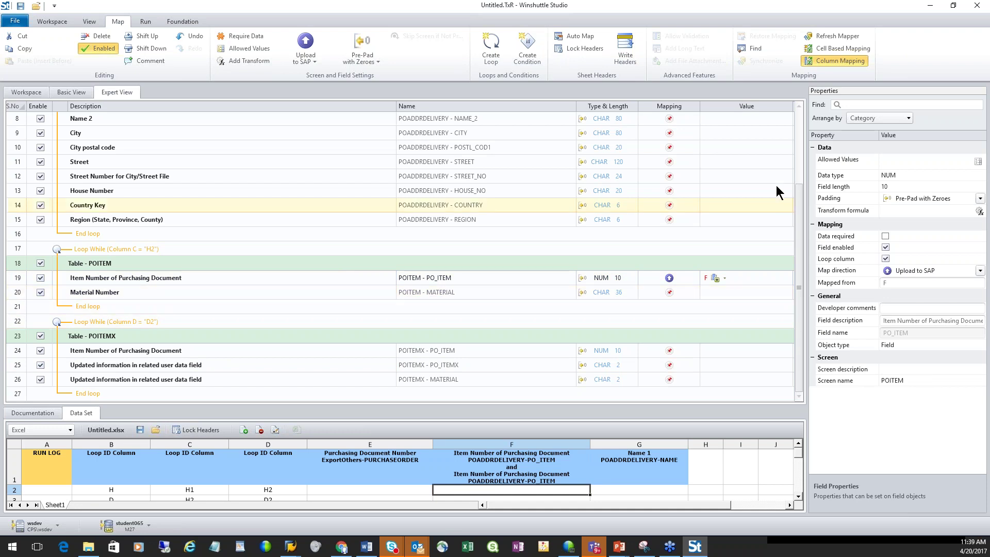
scroll(776, 185, up, 3)
scroll(728, 268, down, 3)
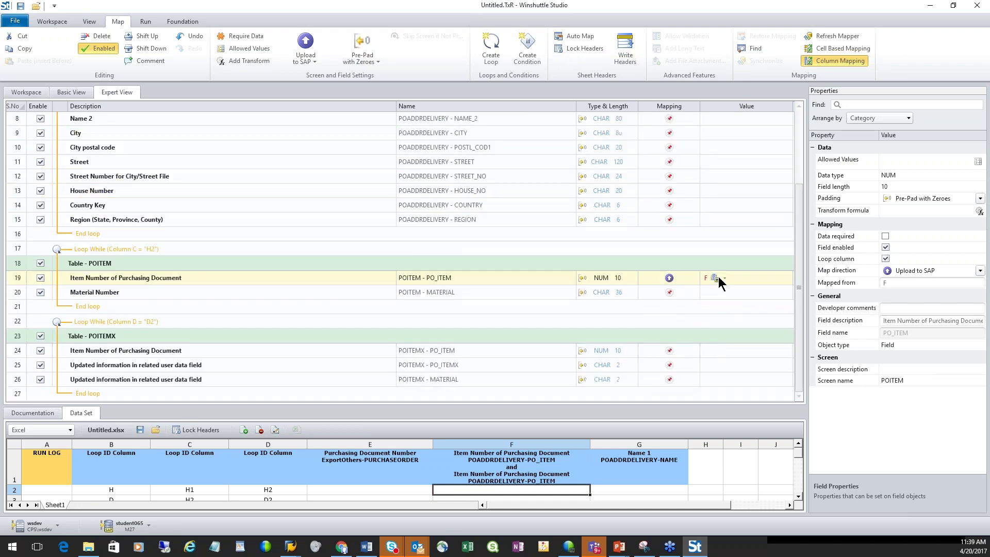
click(208, 350)
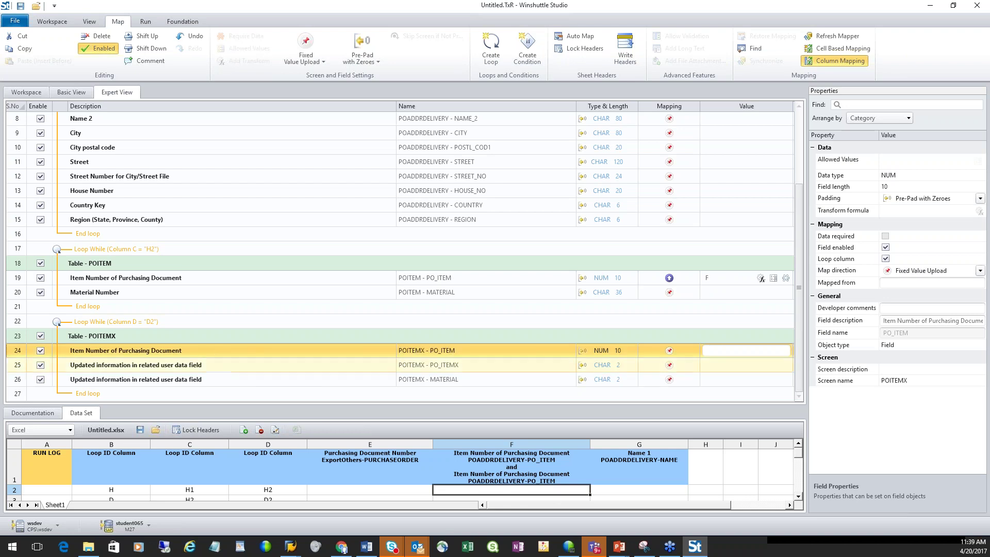
drag(519, 491, 275, 350)
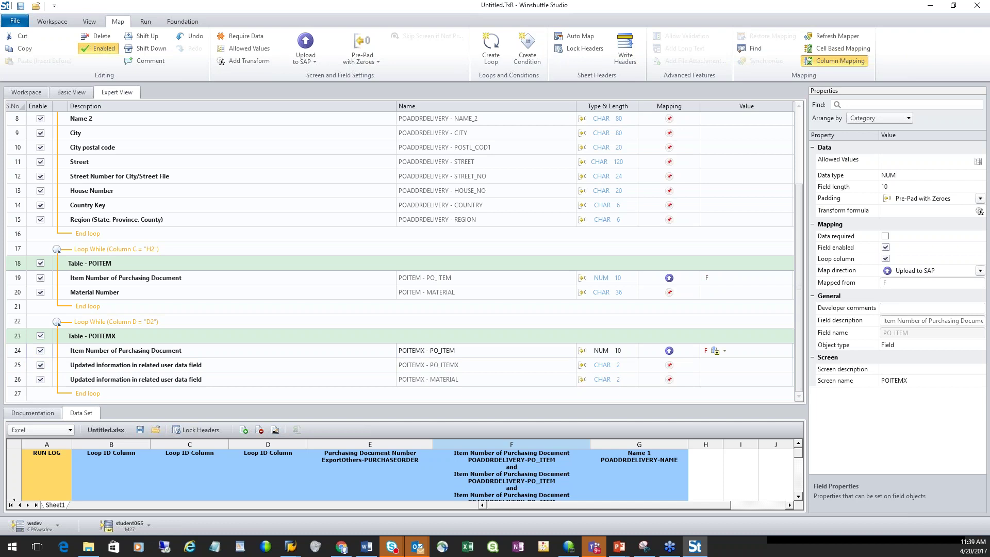
Step: Examine the data set's header row and how the loop identifier rows line up with the document and item number columns
click(798, 497)
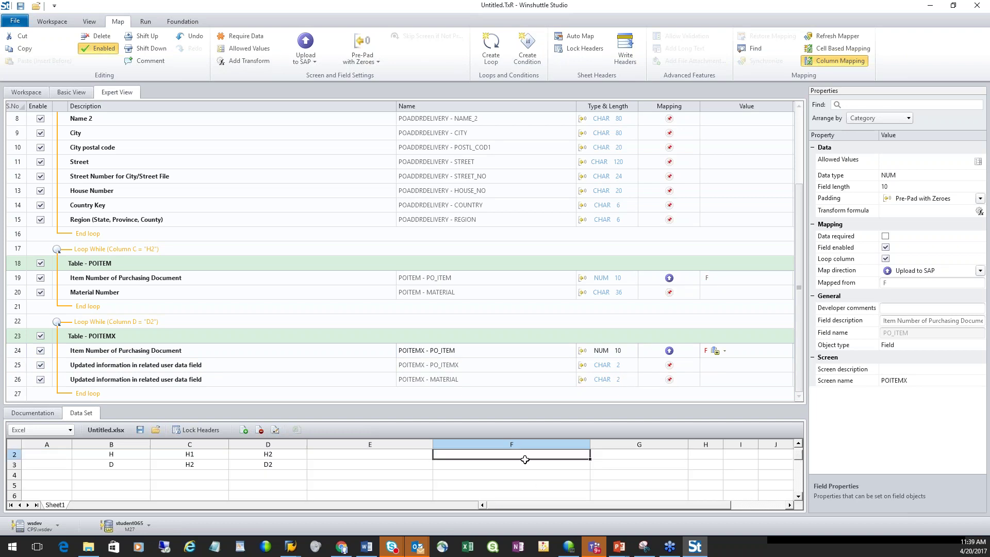
scroll(508, 490, up, 1)
scroll(482, 495, down, 3)
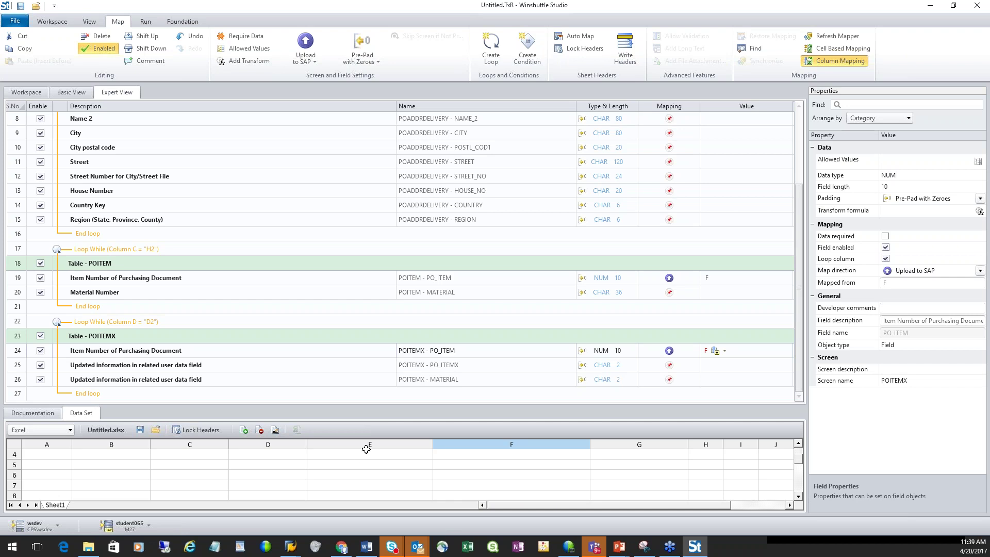
click(797, 444)
click(798, 447)
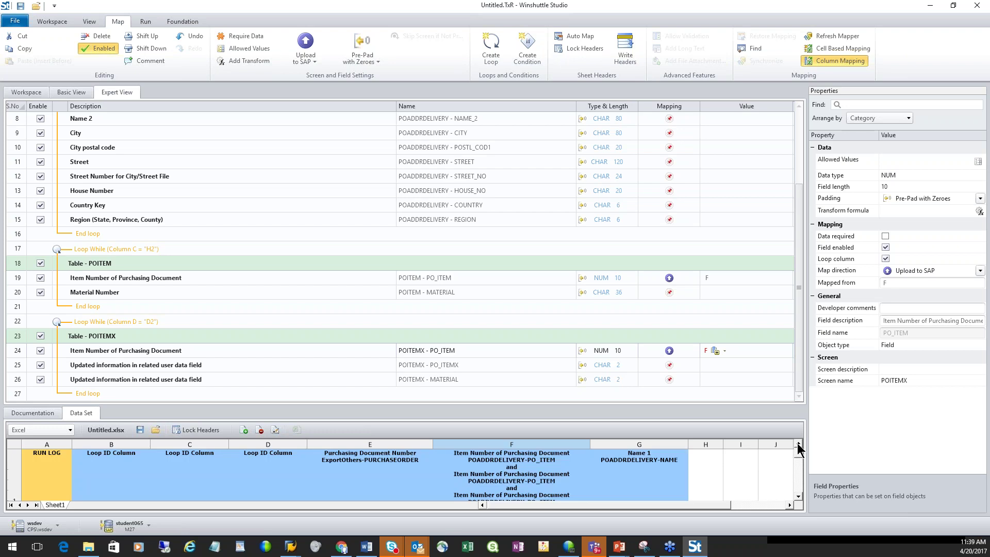
click(798, 496)
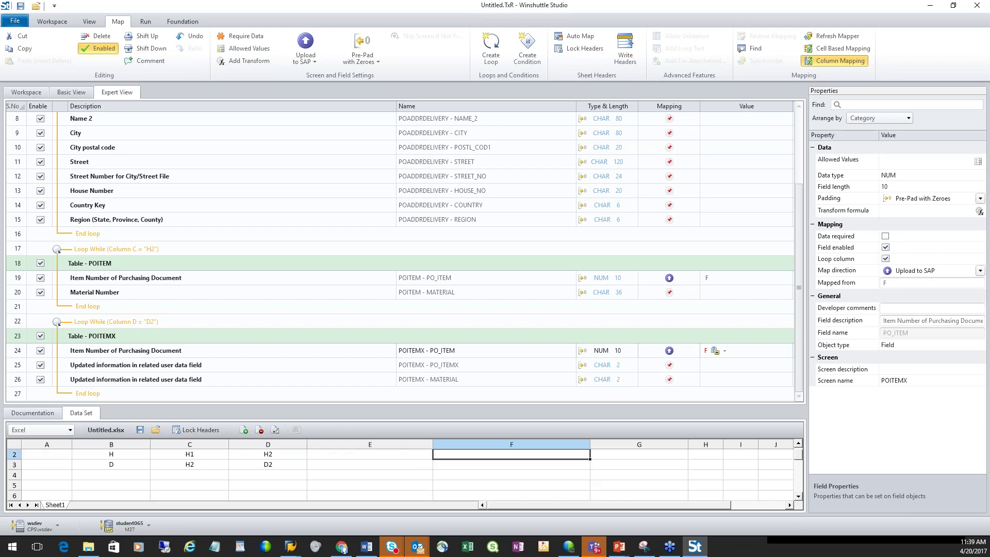
click(379, 454)
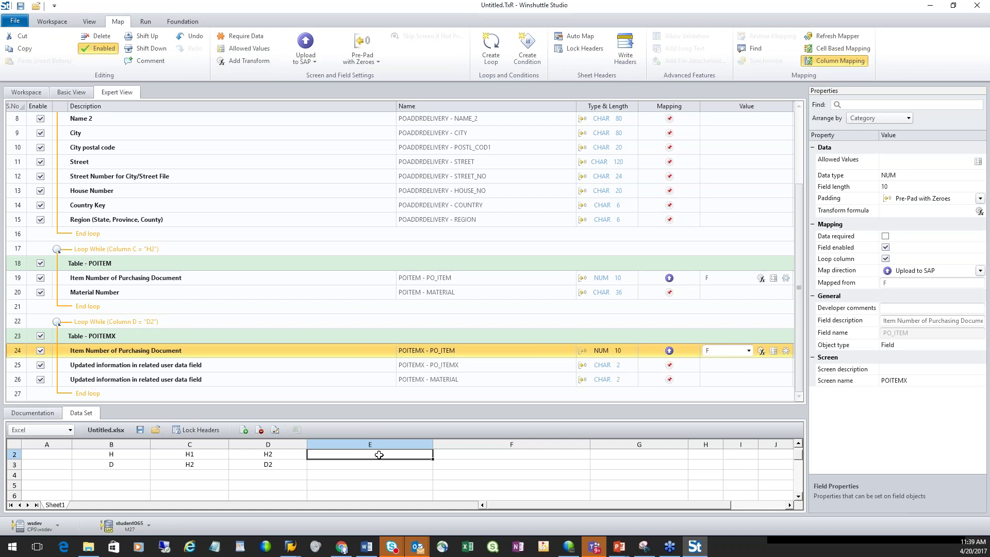
click(474, 466)
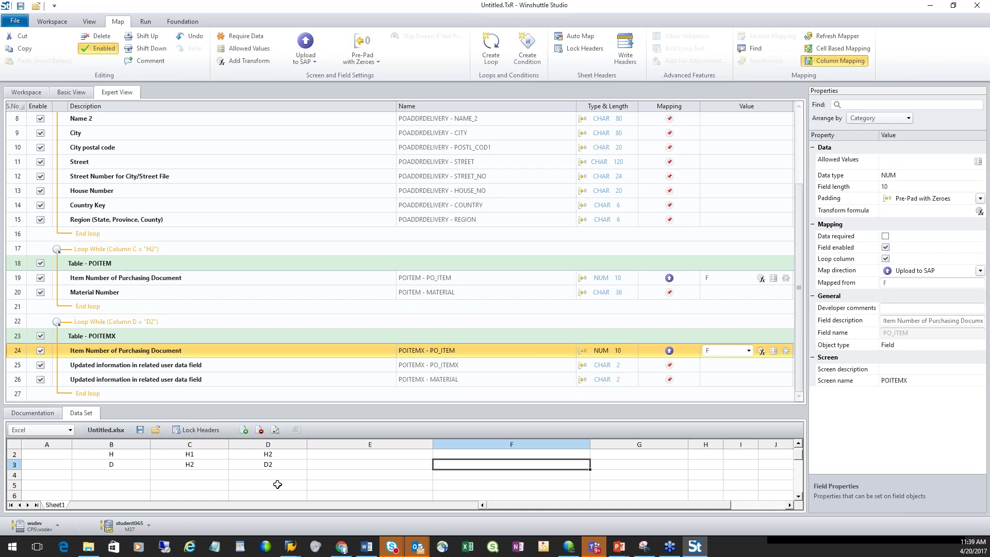
Step: Change the POITEM loop's text identifying repeating line items to D2
click(199, 464)
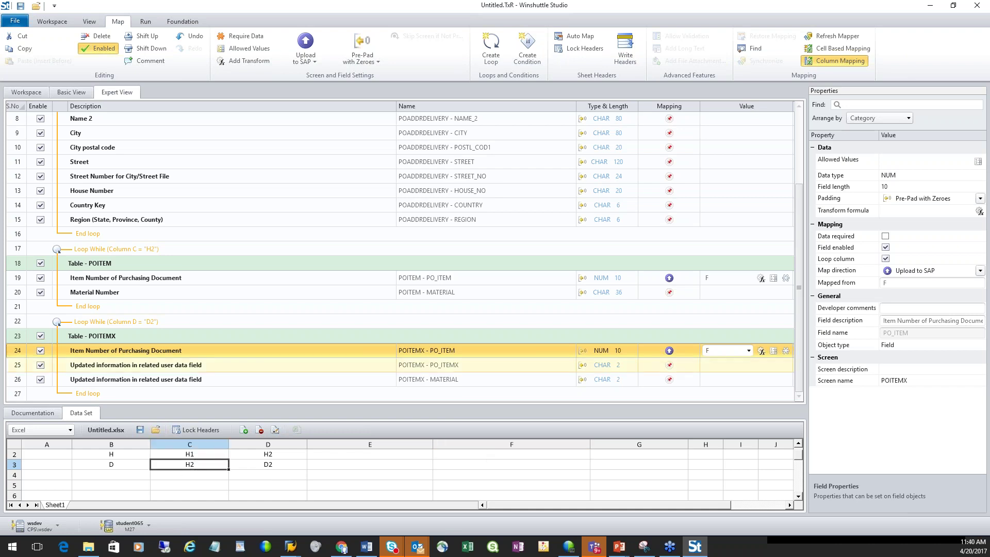
double_click(134, 252)
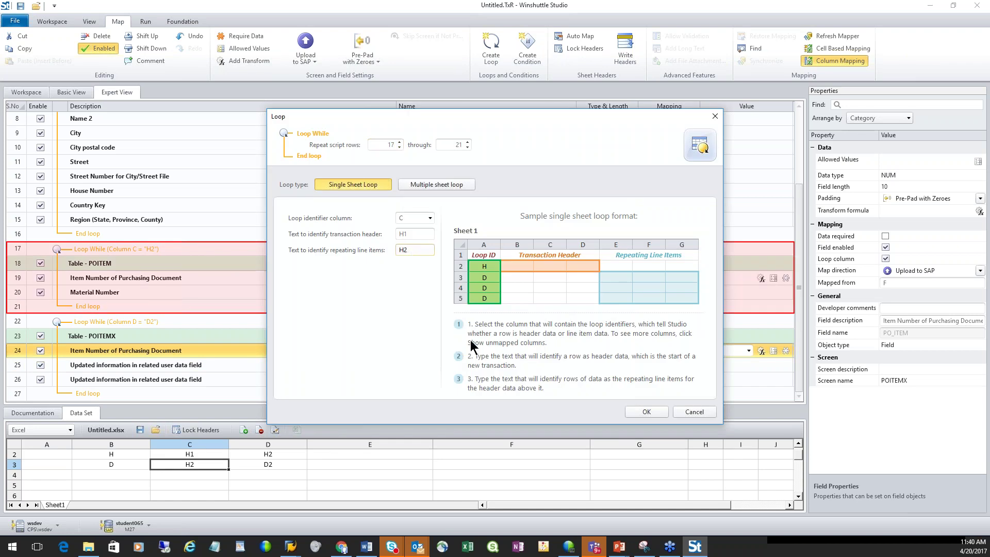
key(BackSpace)
key(BackSpace)
text(D2)
click(646, 412)
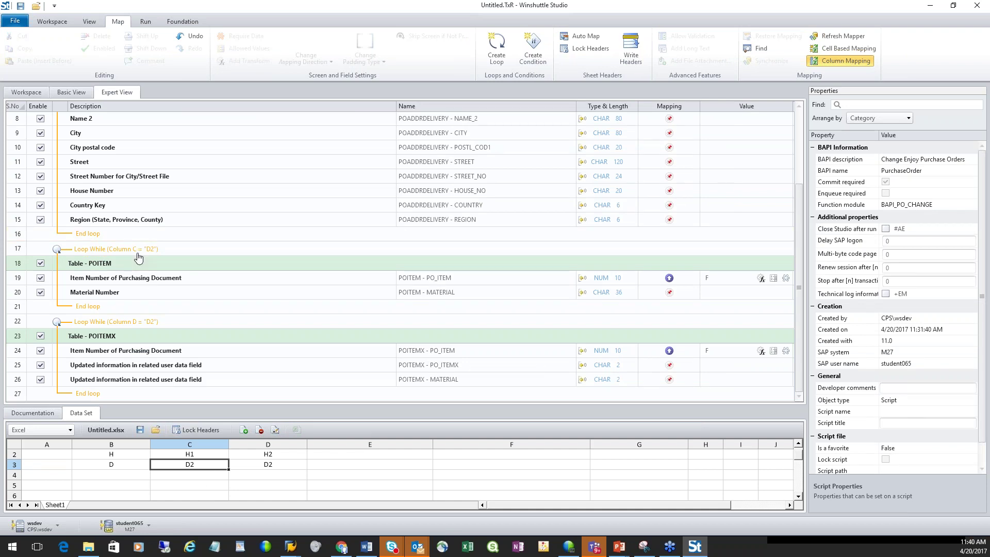
Step: Set the POITEM loop's text identifying repeating line items to D1
click(139, 253)
click(427, 249)
key(BackSpace)
text(1)
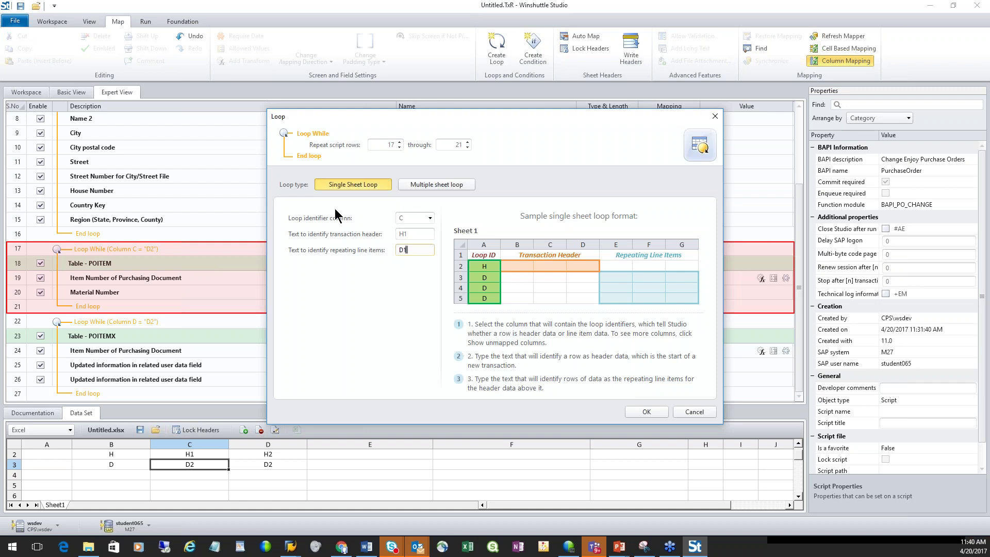
click(660, 410)
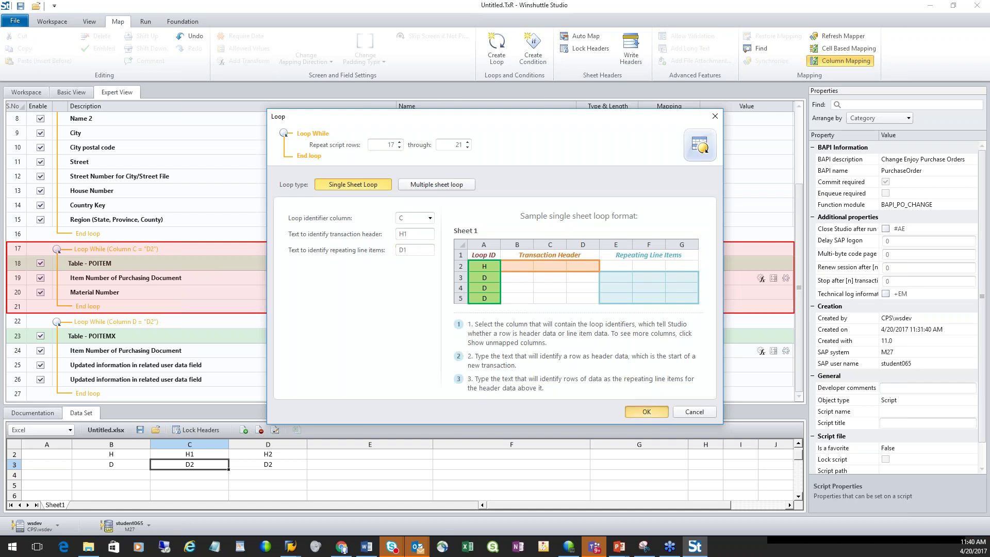
Step: Enter the fixed upload value X for the PO_ITEMX and MATERIAL update fields of the POITEMX table
scroll(349, 454, up, 1)
scroll(413, 491, down, 2)
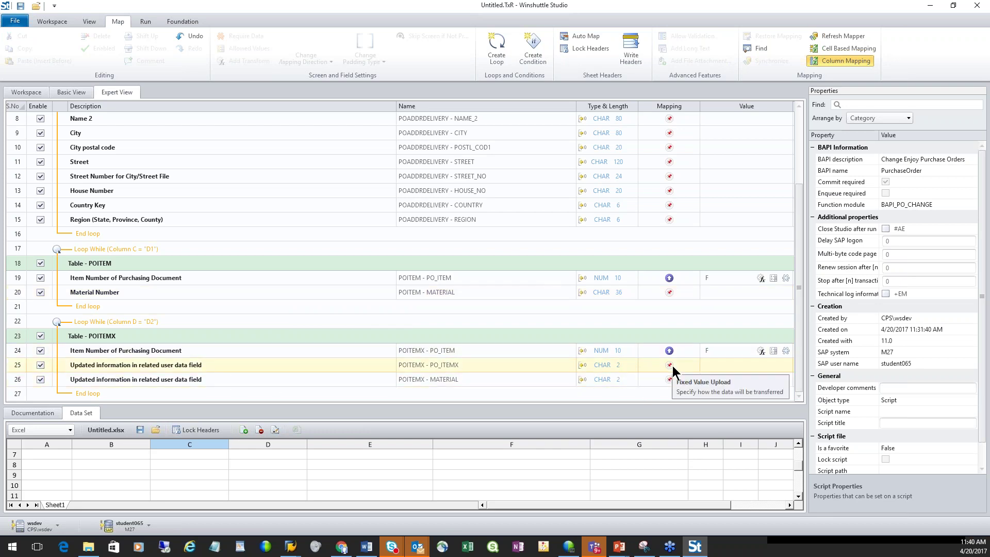
click(707, 366)
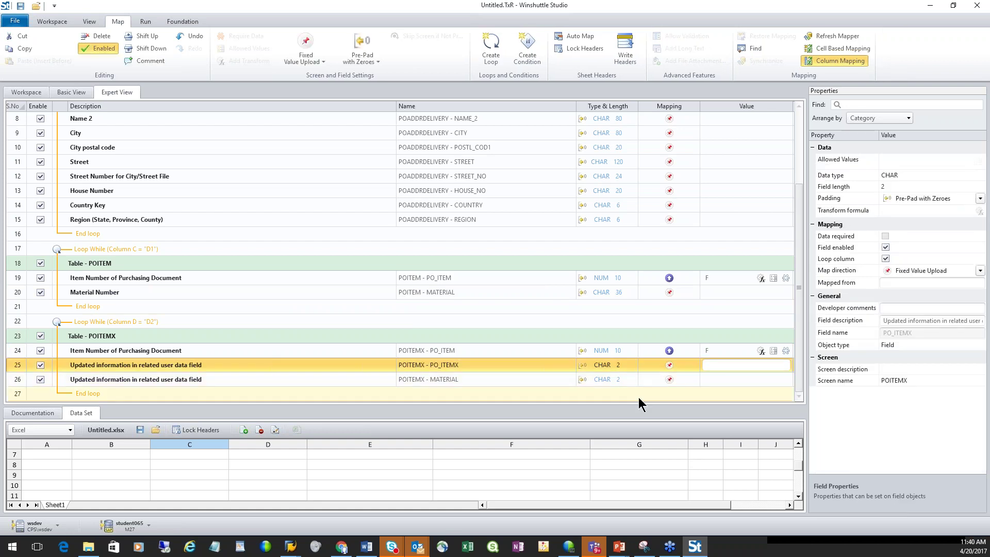
text(X)
click(711, 379)
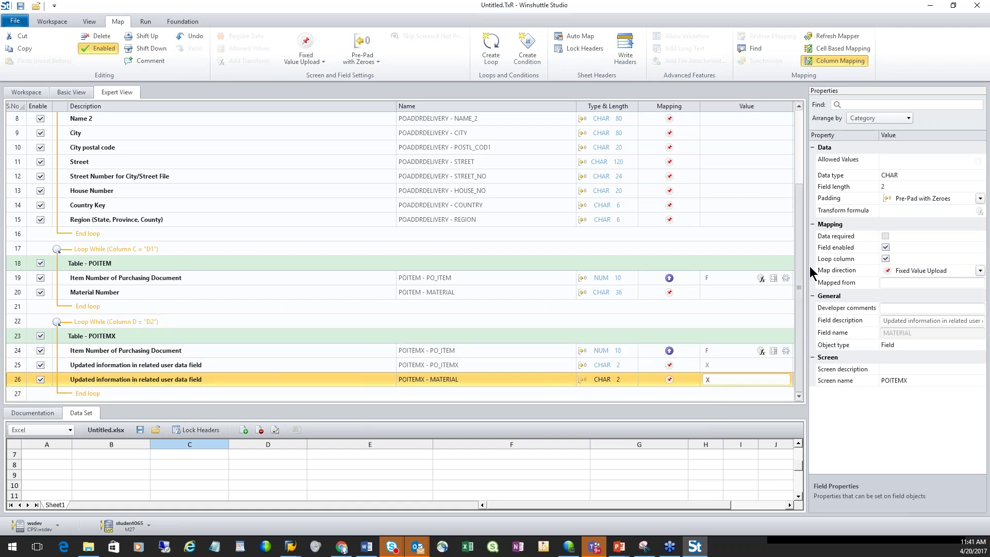
scroll(802, 344, up, 3)
scroll(807, 340, down, 3)
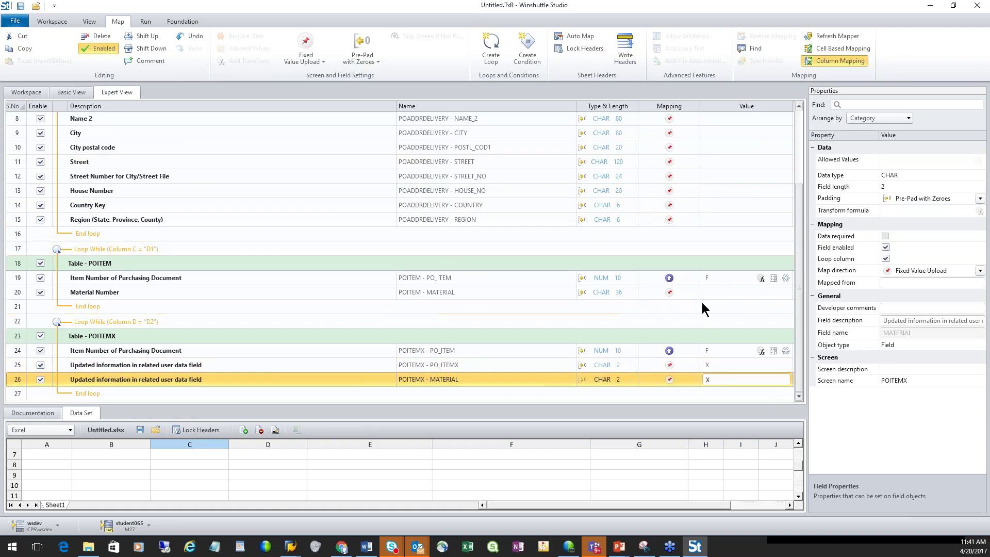
Step: Minimize Winshuttle Studio to return to the slide show and advance from the demo slide to the Follow Up slide
click(931, 11)
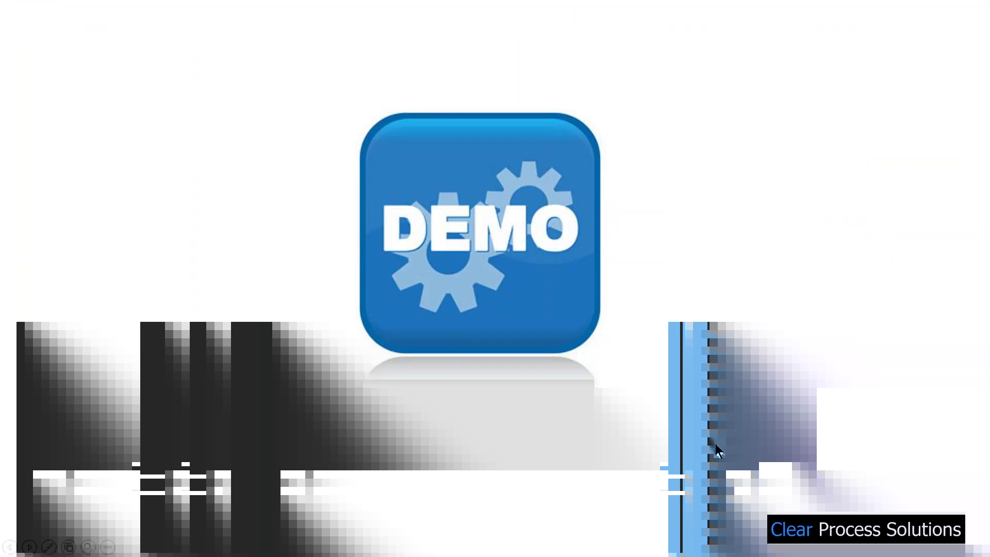
click(367, 292)
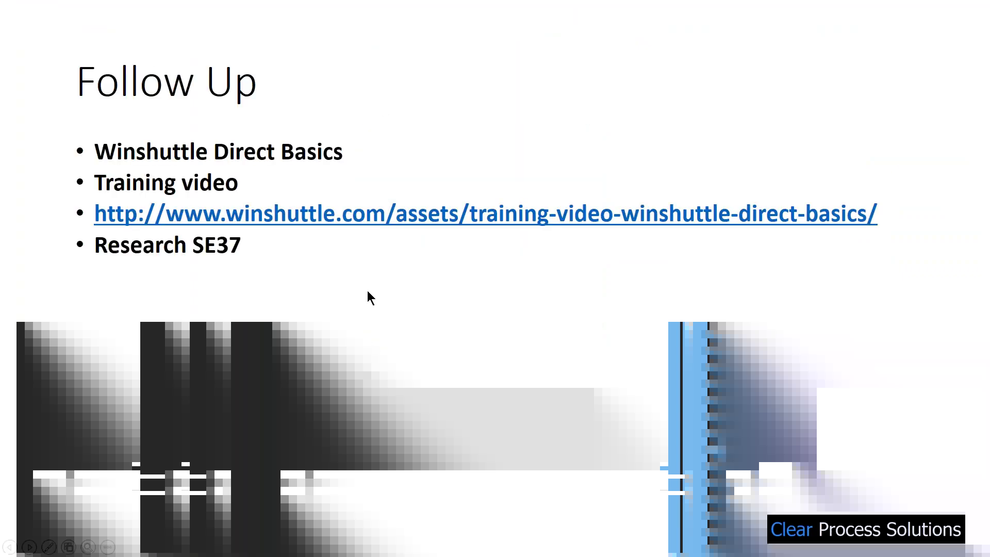